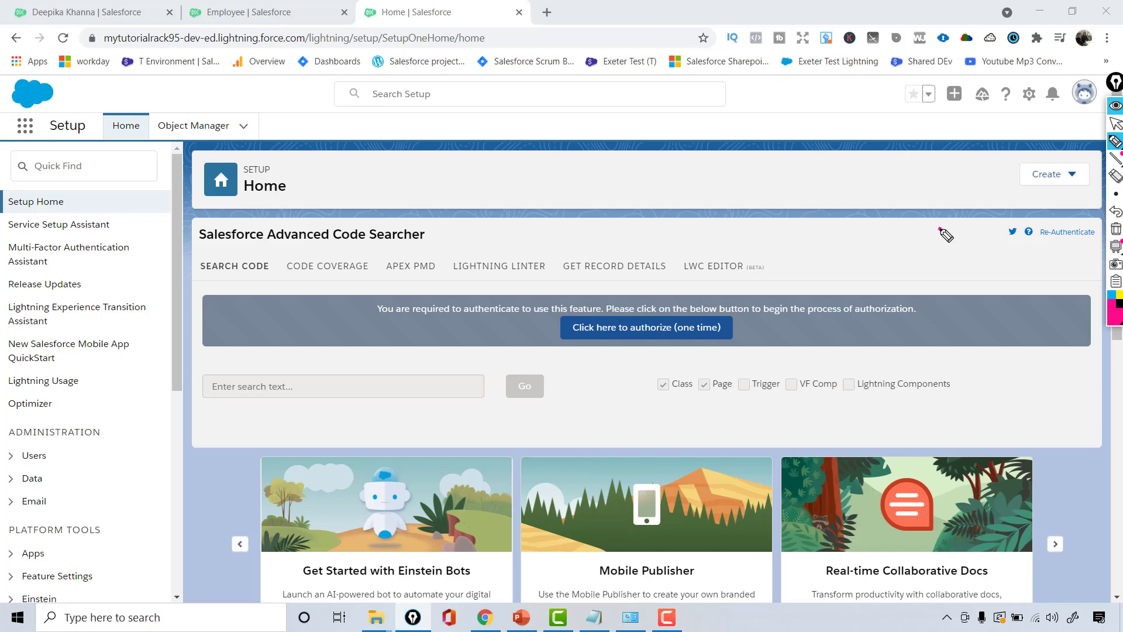
Handwrite the on-screen note 'Add Custom (Account)', then erase it and stop annotating
mouse_move(353, 170)
mouse_down()
mouse_move(357, 186)
mouse_move(395, 182)
mouse_up()
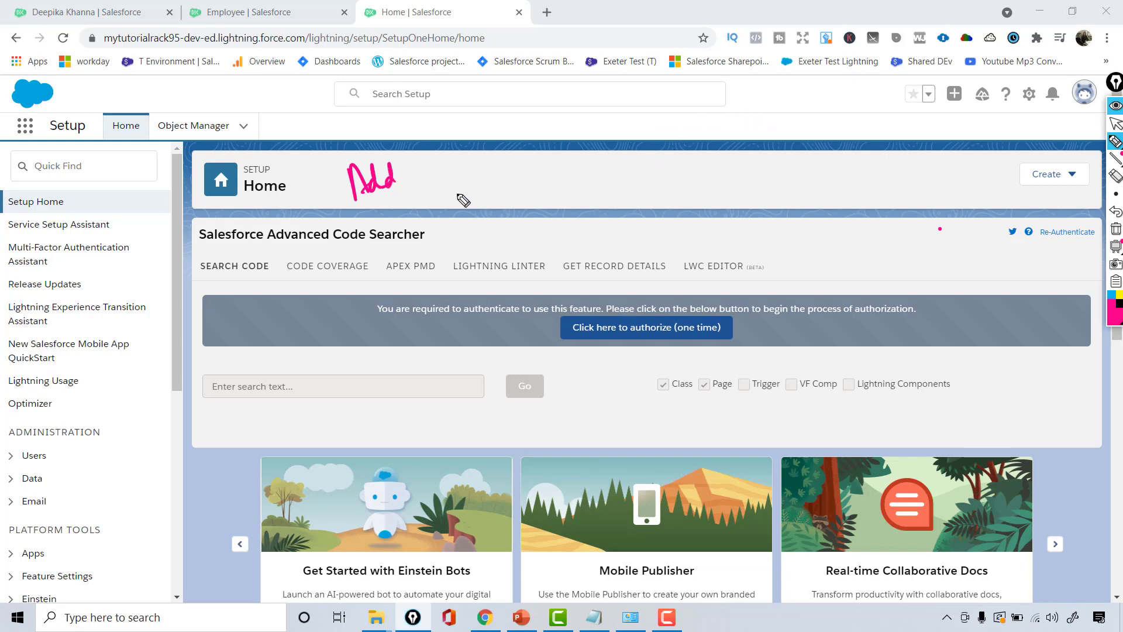
mouse_move(475, 165)
mouse_down()
mouse_move(493, 182)
mouse_move(522, 169)
mouse_move(710, 158)
mouse_move(717, 170)
mouse_up()
drag(601, 205, 720, 183)
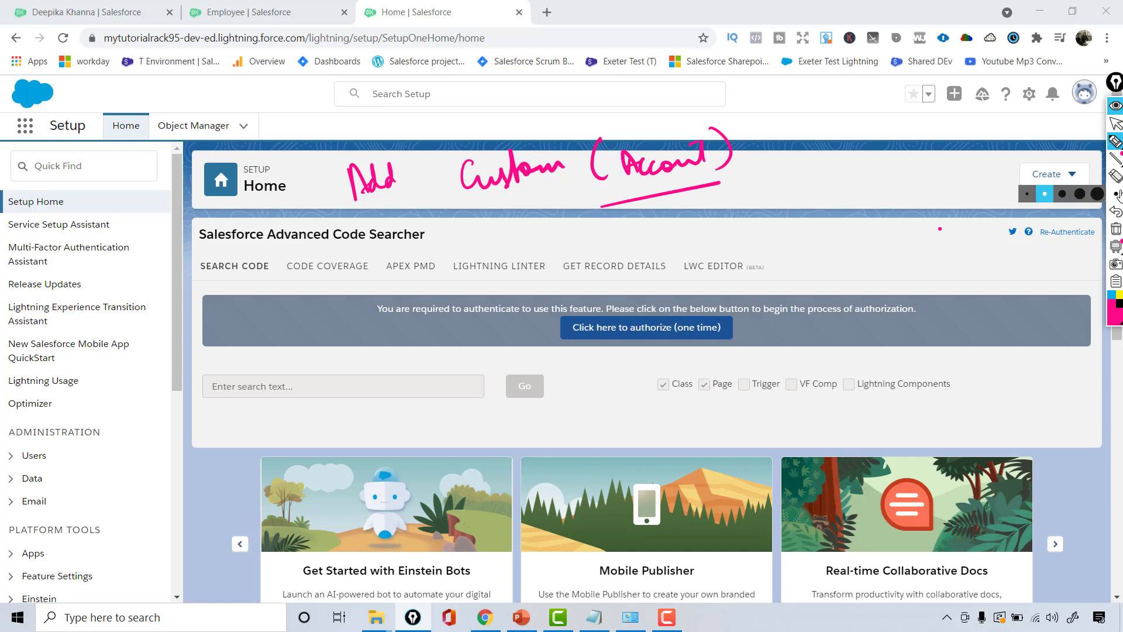
click(1115, 229)
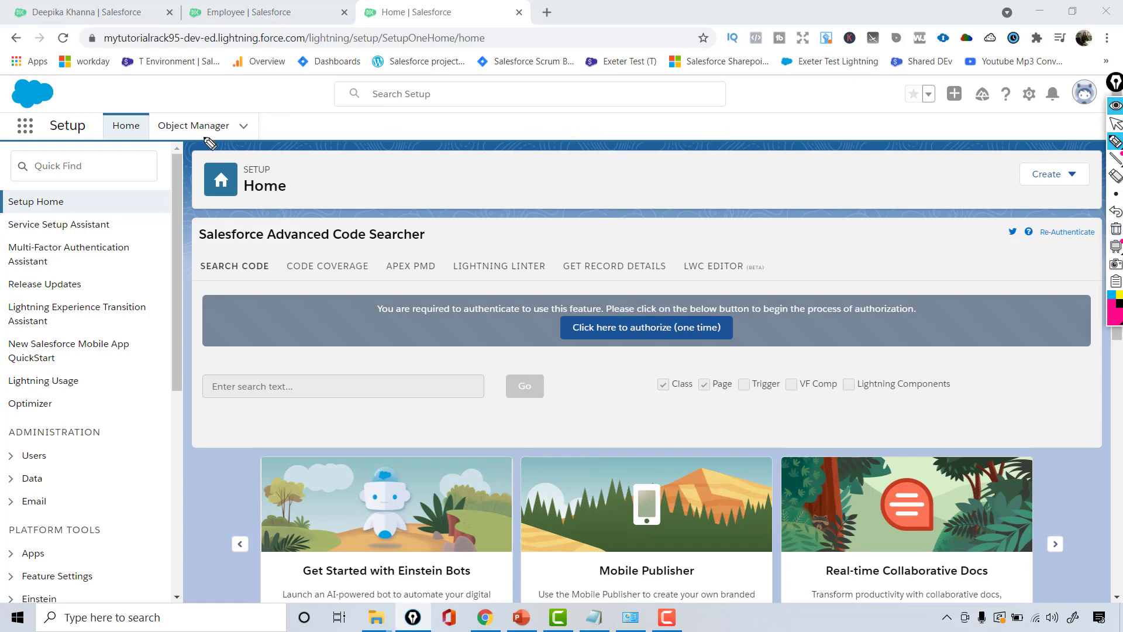
click(1116, 123)
Open Setup in a new tab, filter Object Manager for Employee, and open Employee__c
click(1028, 94)
click(1019, 128)
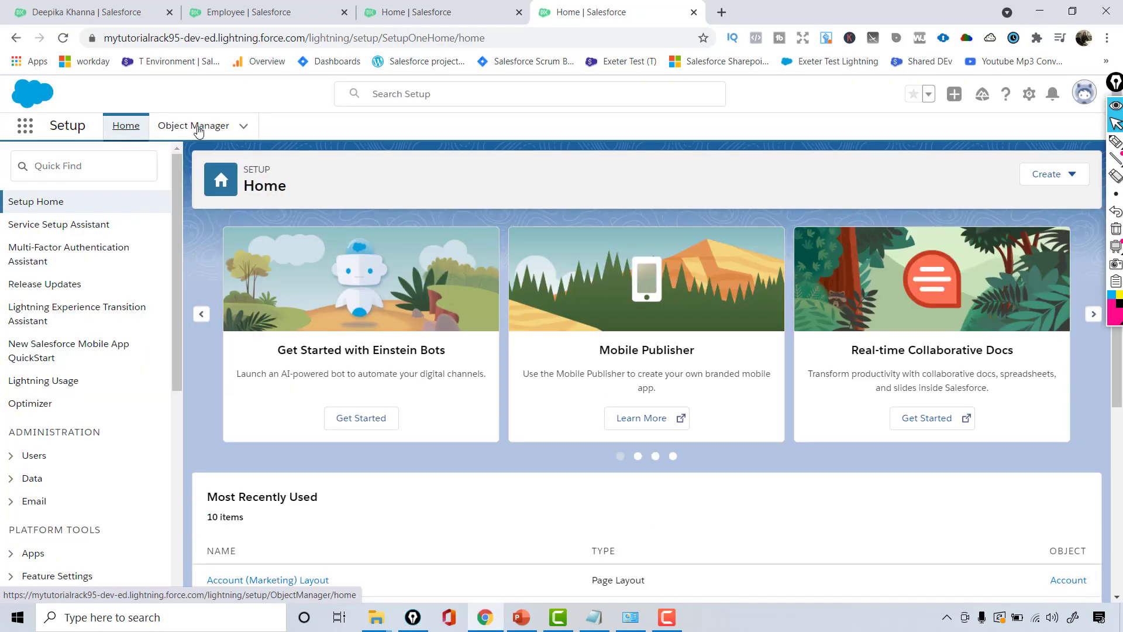
click(198, 131)
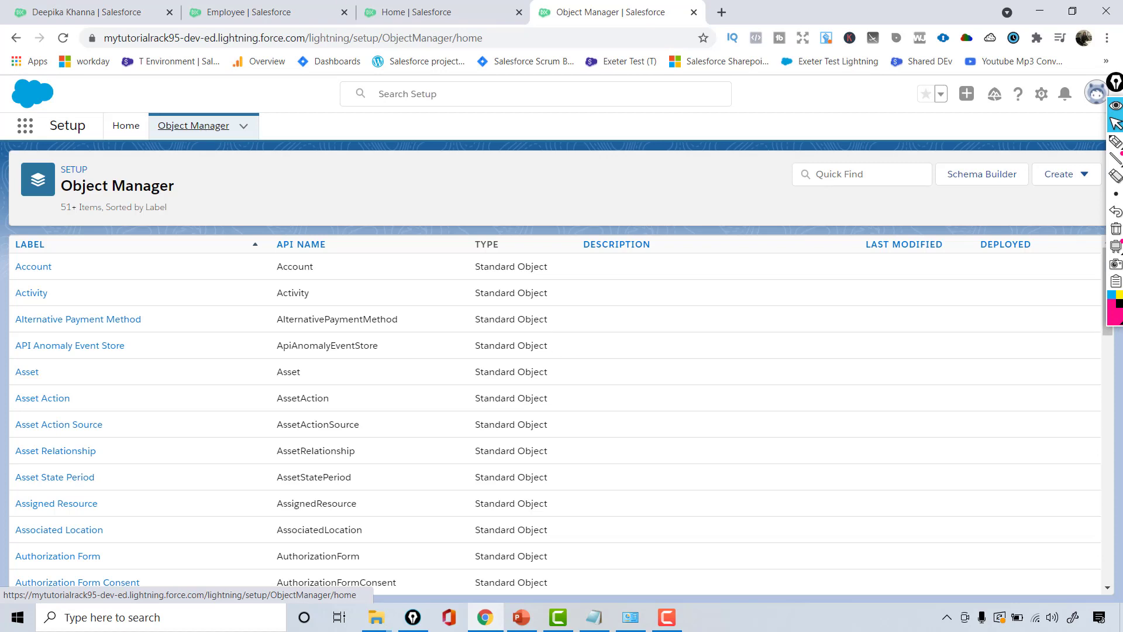
click(519, 11)
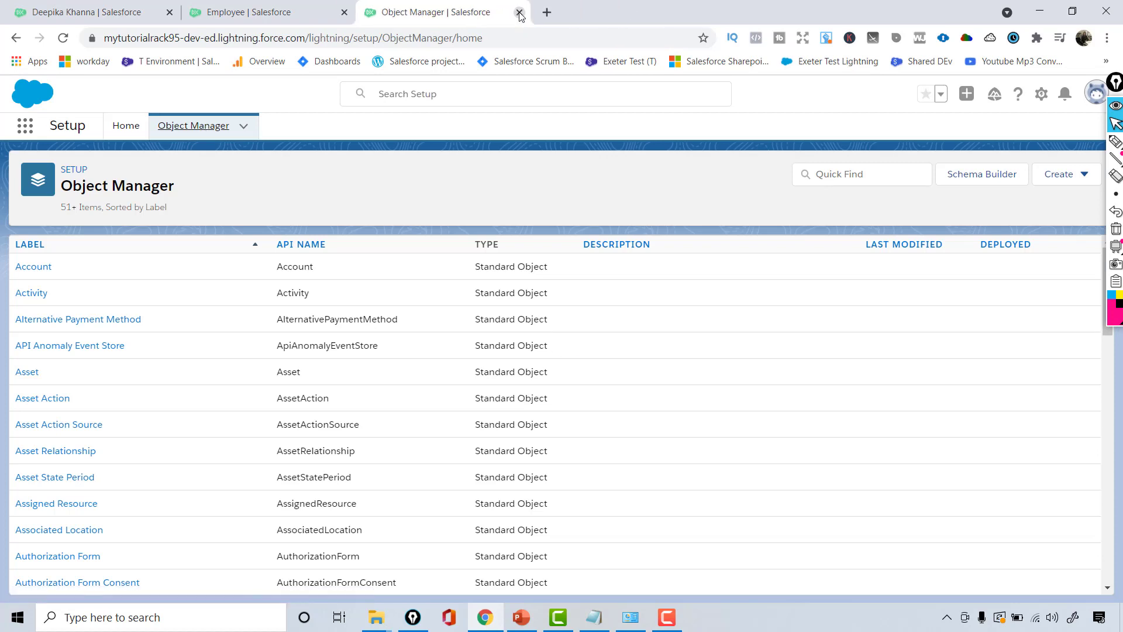
click(850, 177)
text(Empl)
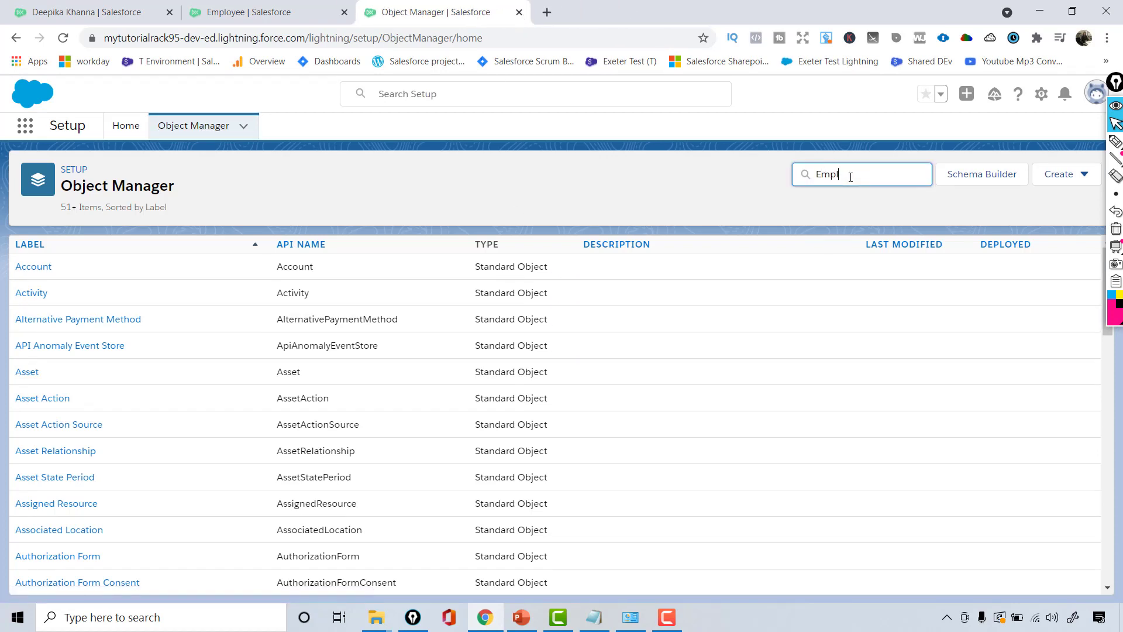
text(oyee)
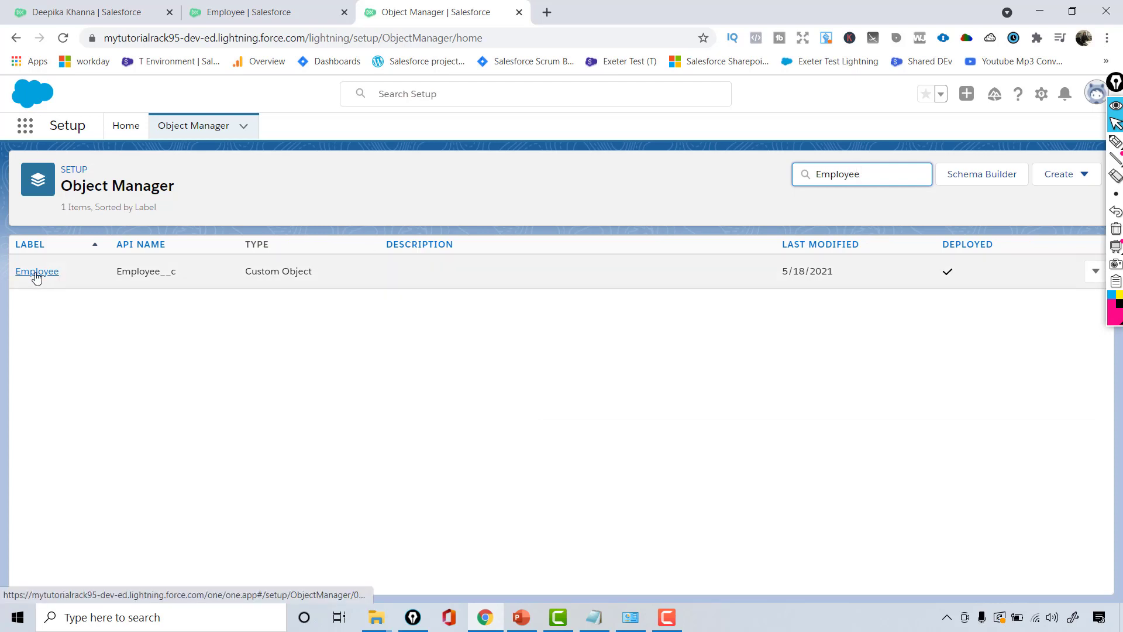
click(160, 269)
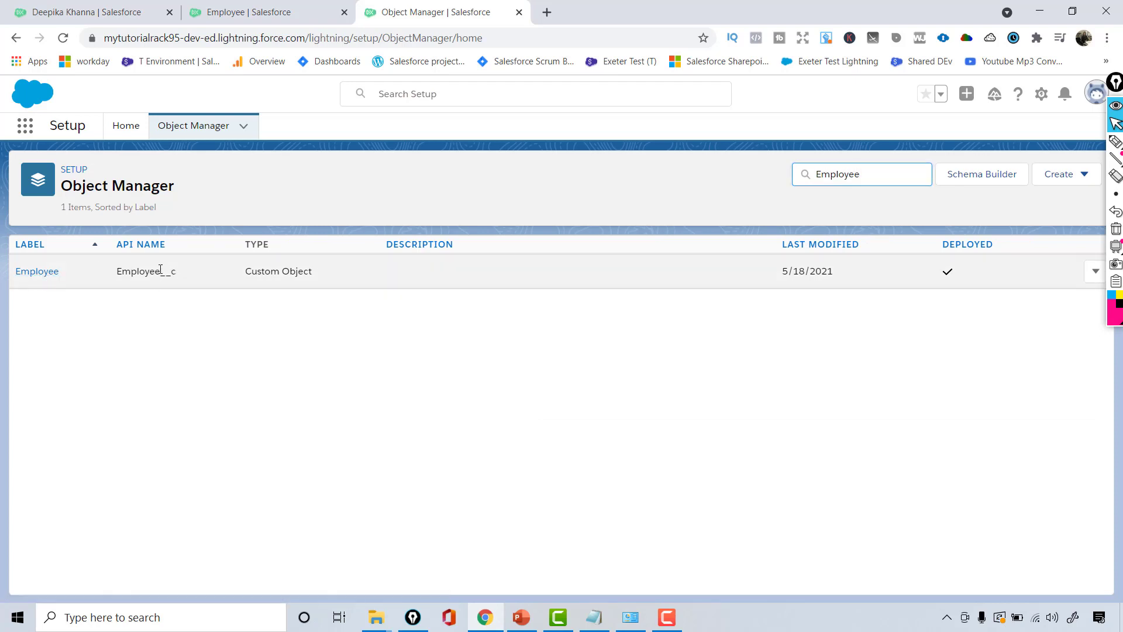
drag(160, 270, 177, 270)
Show Employee's Fields & Relationships and highlight CreatedById, Name, LastModifiedById and OwnerId
click(40, 275)
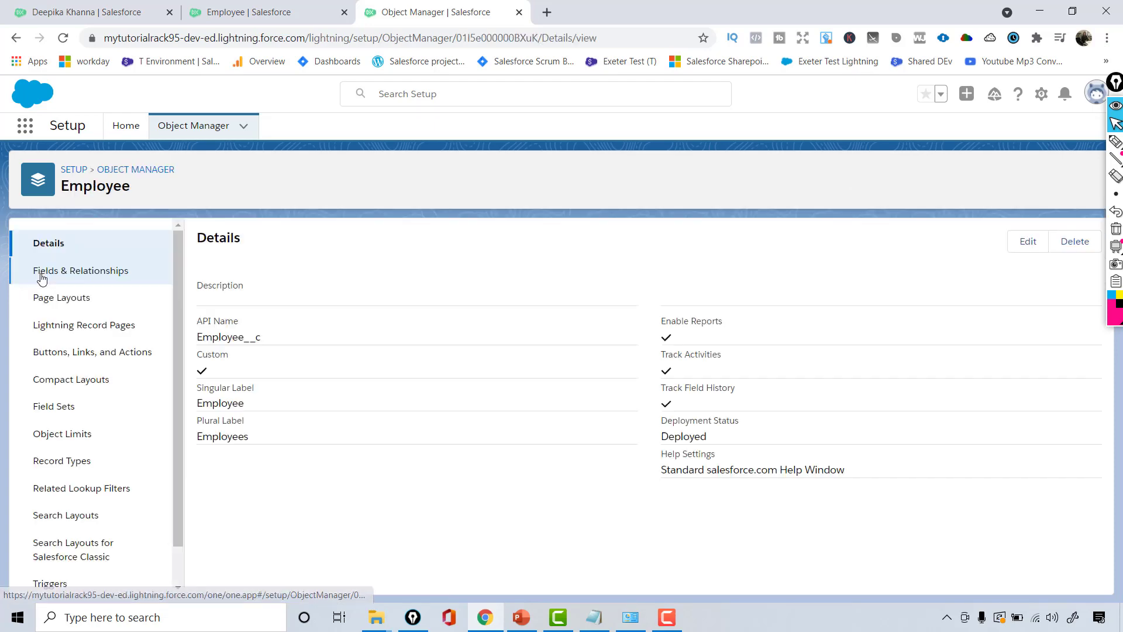
click(60, 275)
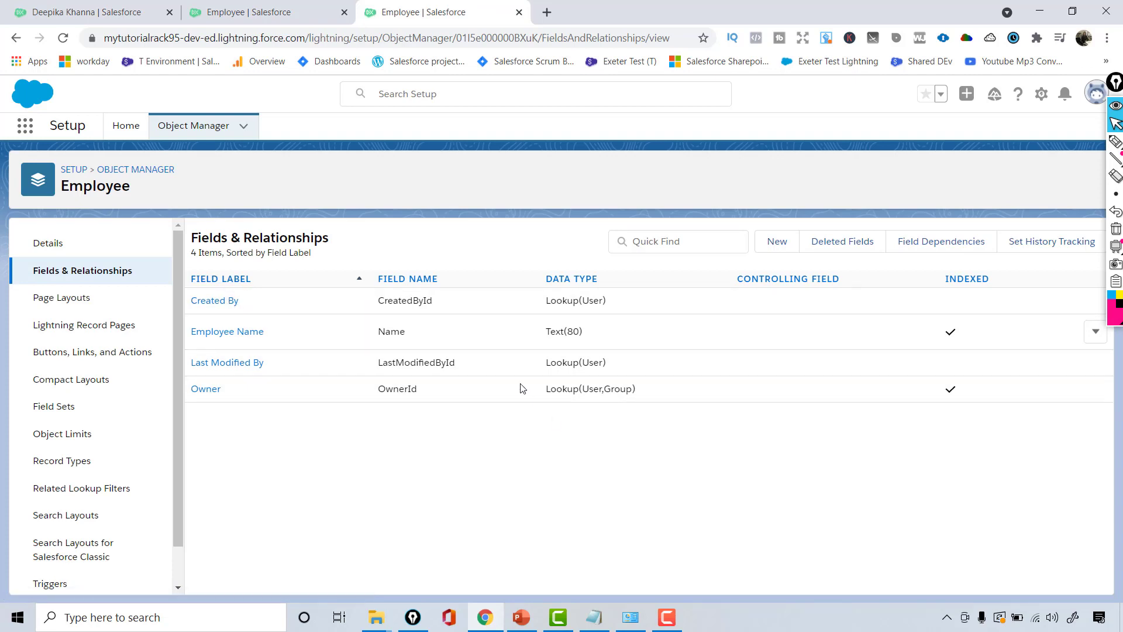
double_click(415, 300)
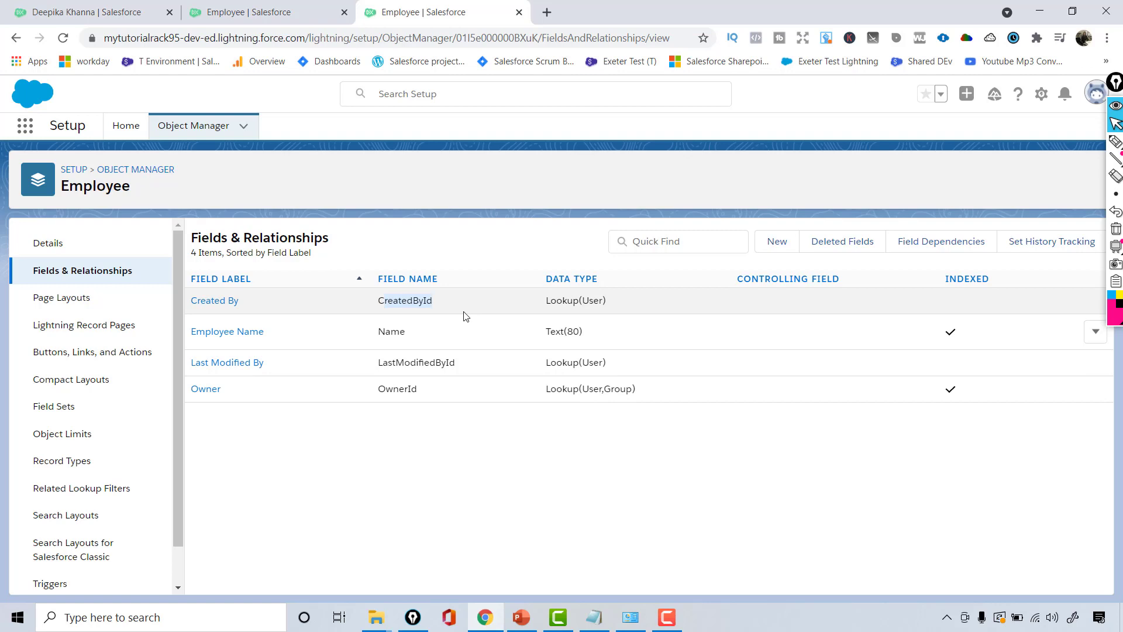
double_click(402, 331)
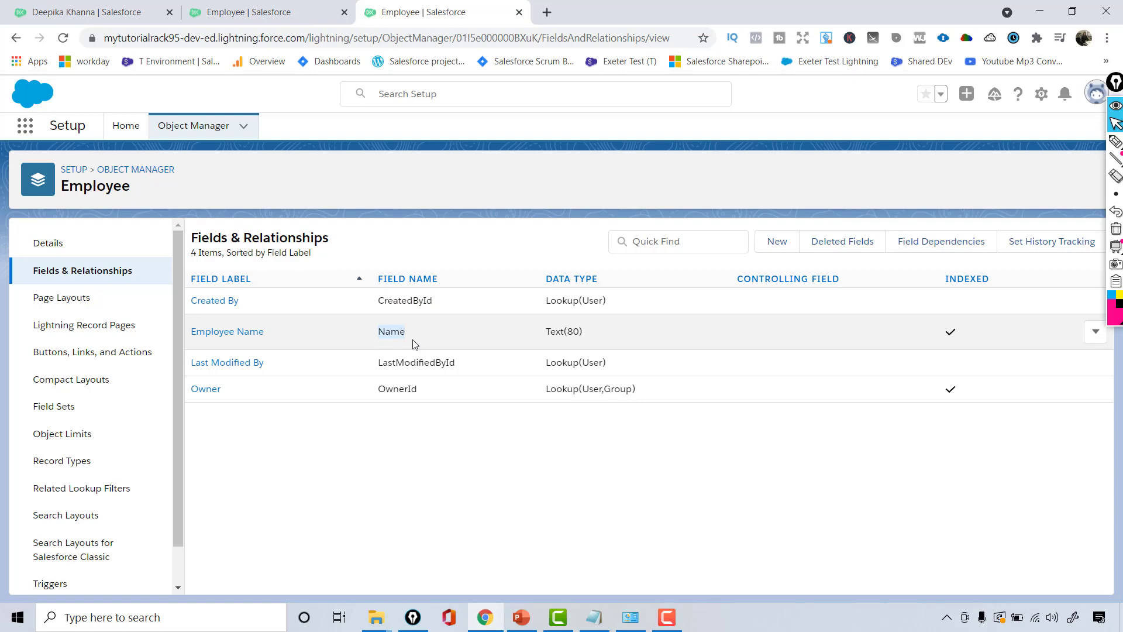
click(413, 344)
double_click(396, 332)
mouse_move(482, 626)
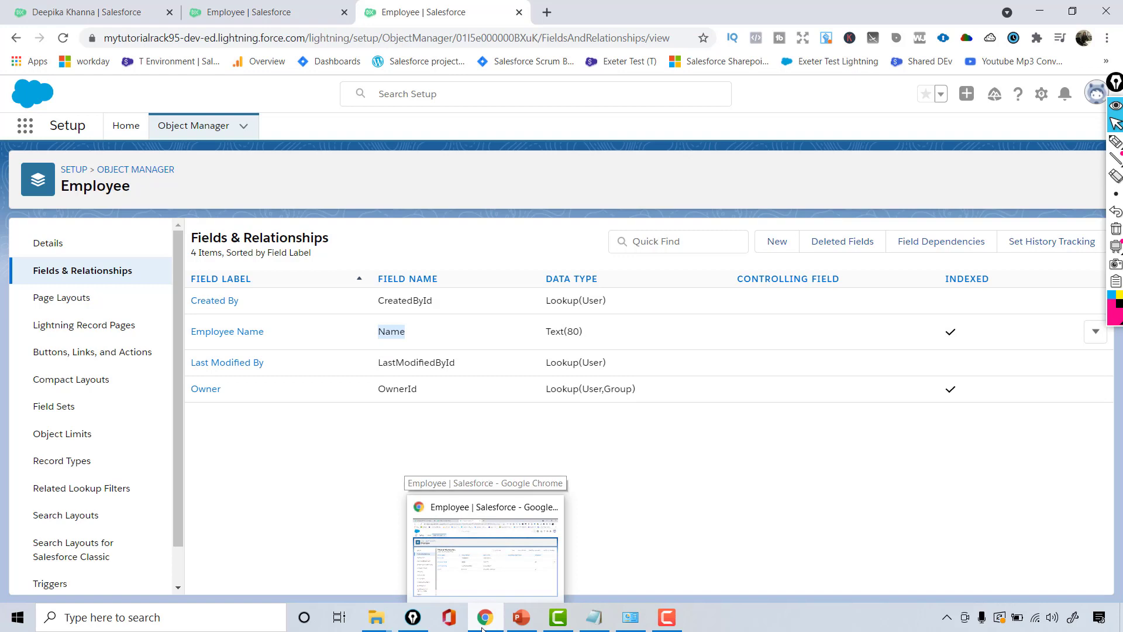
double_click(423, 362)
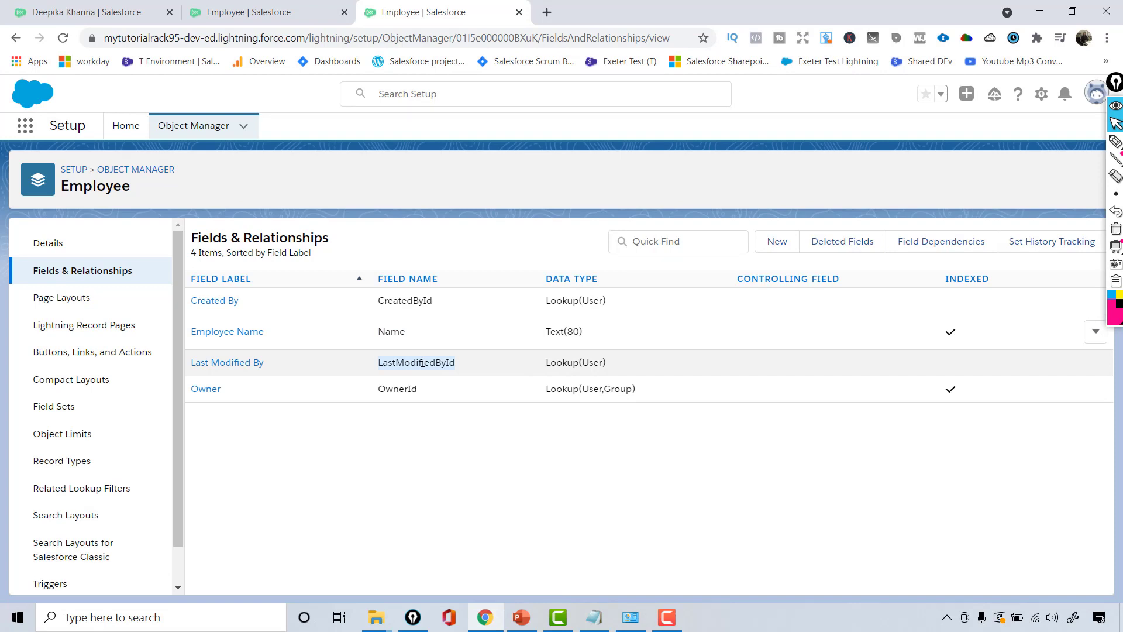
double_click(399, 388)
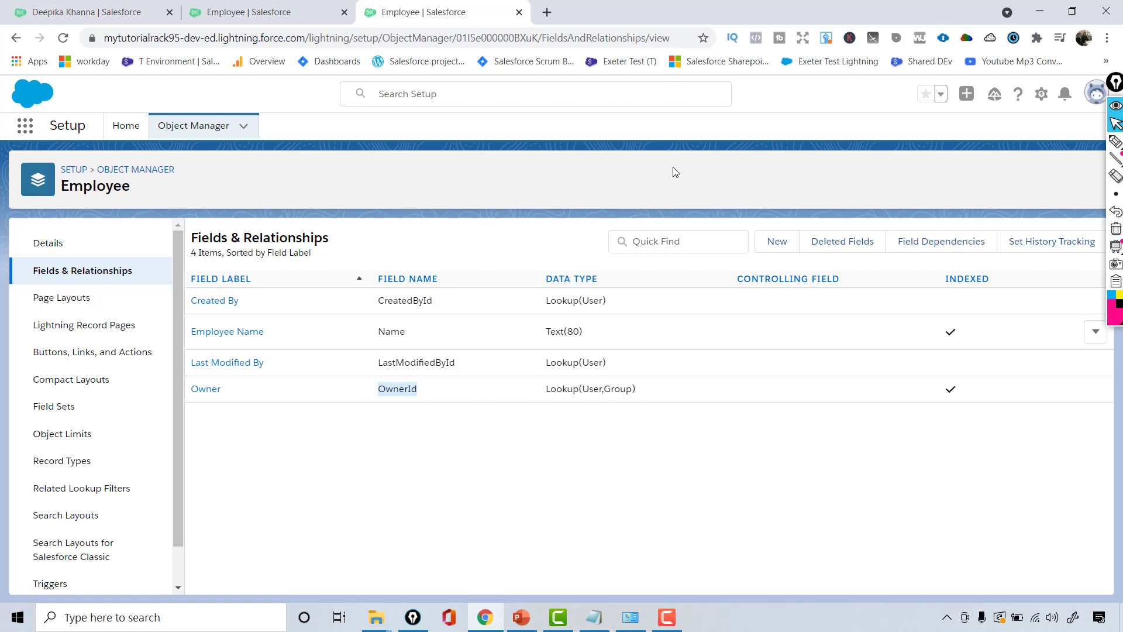
Start a new Employee custom field with the Phone data type
click(766, 240)
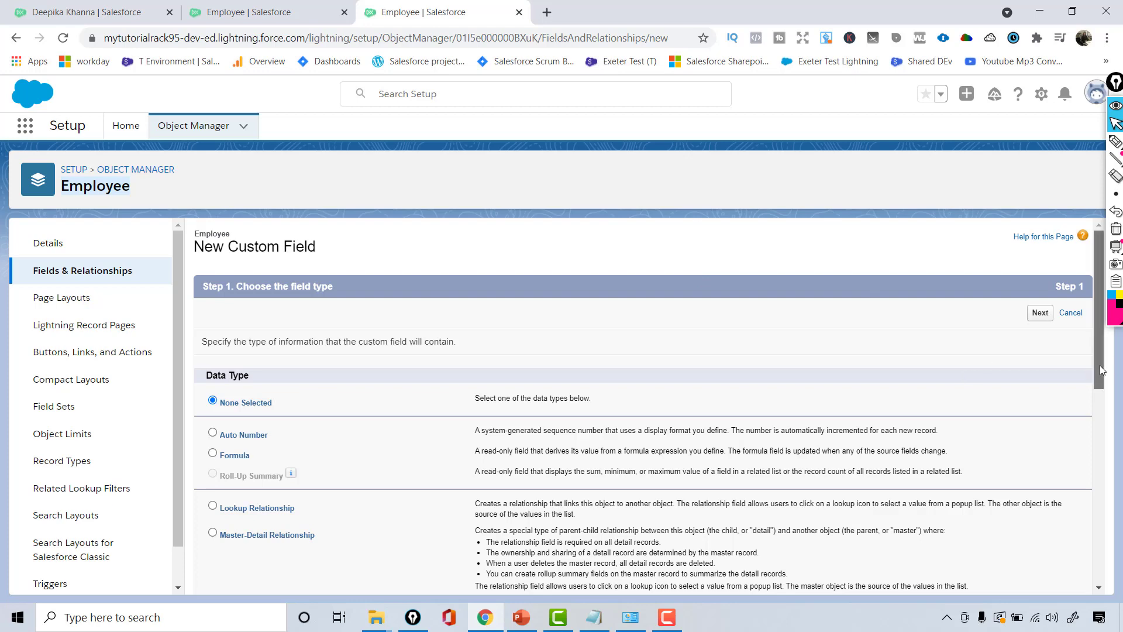
drag(1107, 363, 1085, 530)
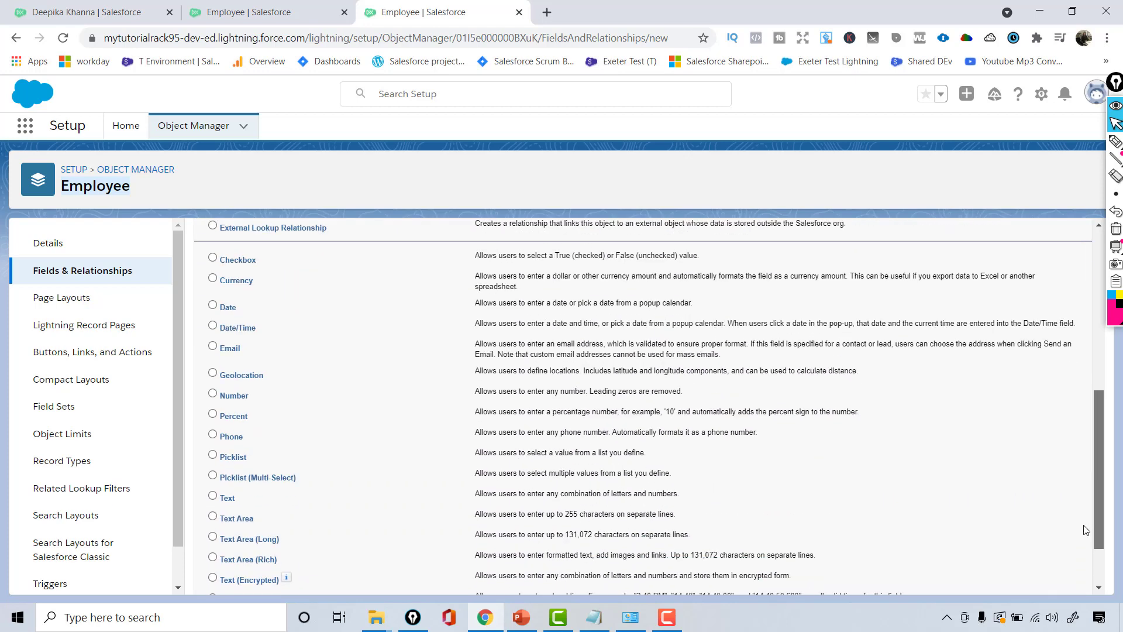
scroll(1062, 483, down, 1)
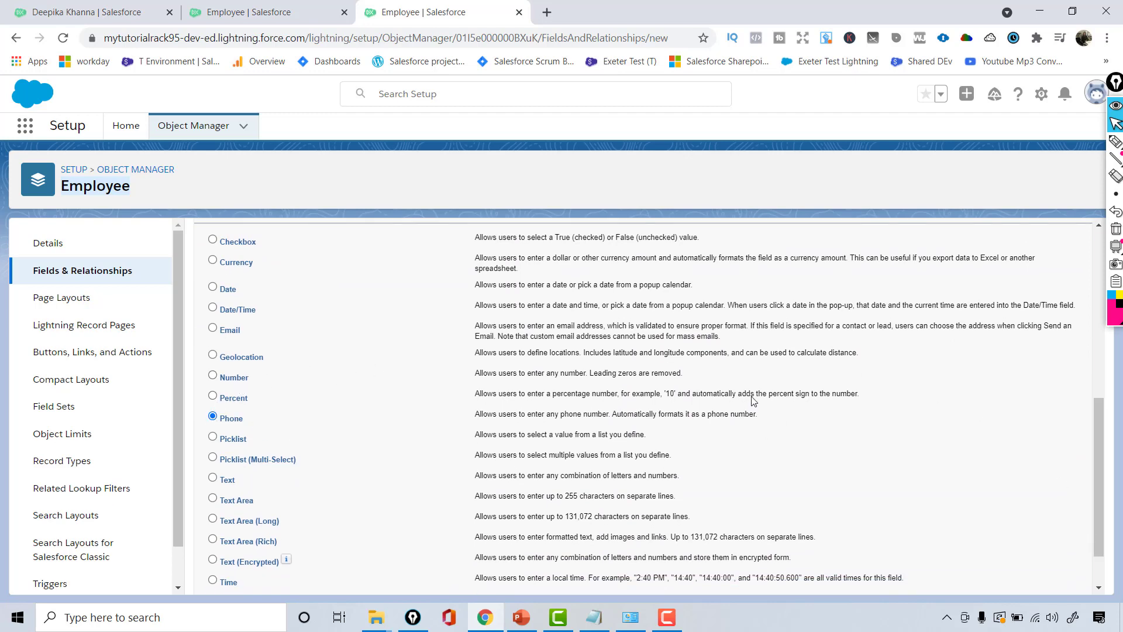
drag(1097, 455, 1097, 481)
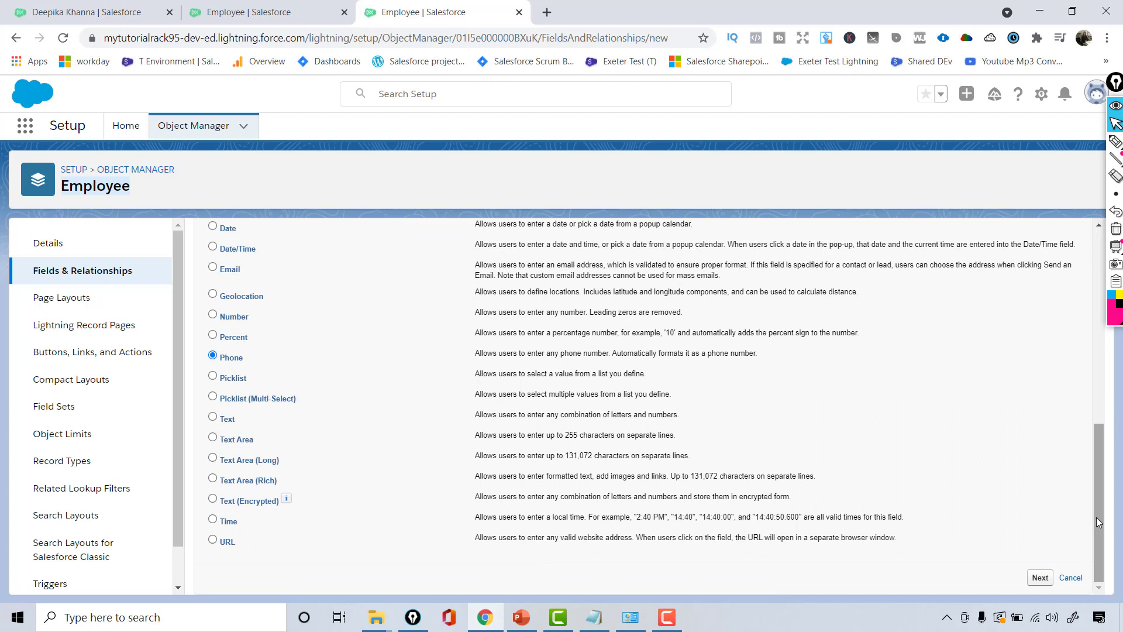
click(1034, 578)
Label the field 'Employee Phone' with auto-filled name Employee_Phone and continue
click(383, 341)
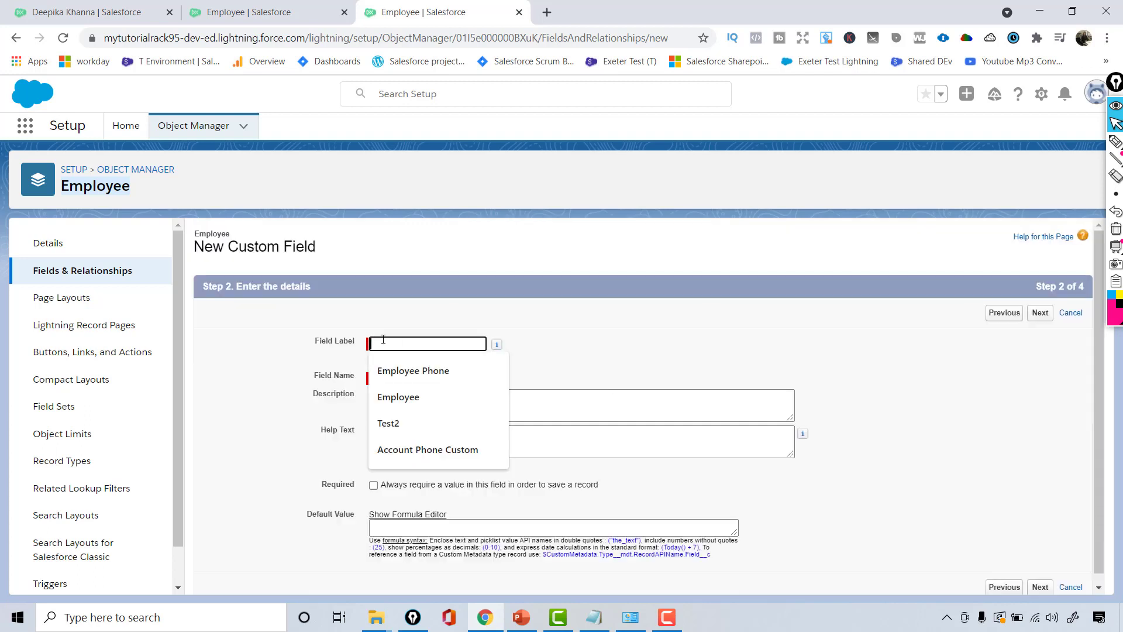
text(Empl)
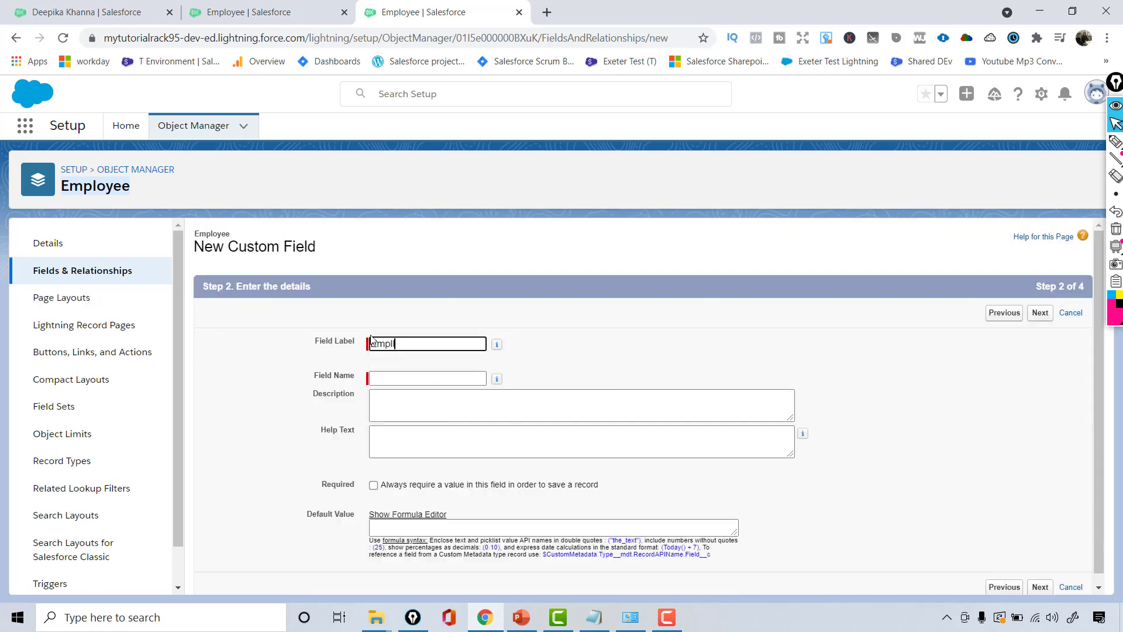
text(oyee P)
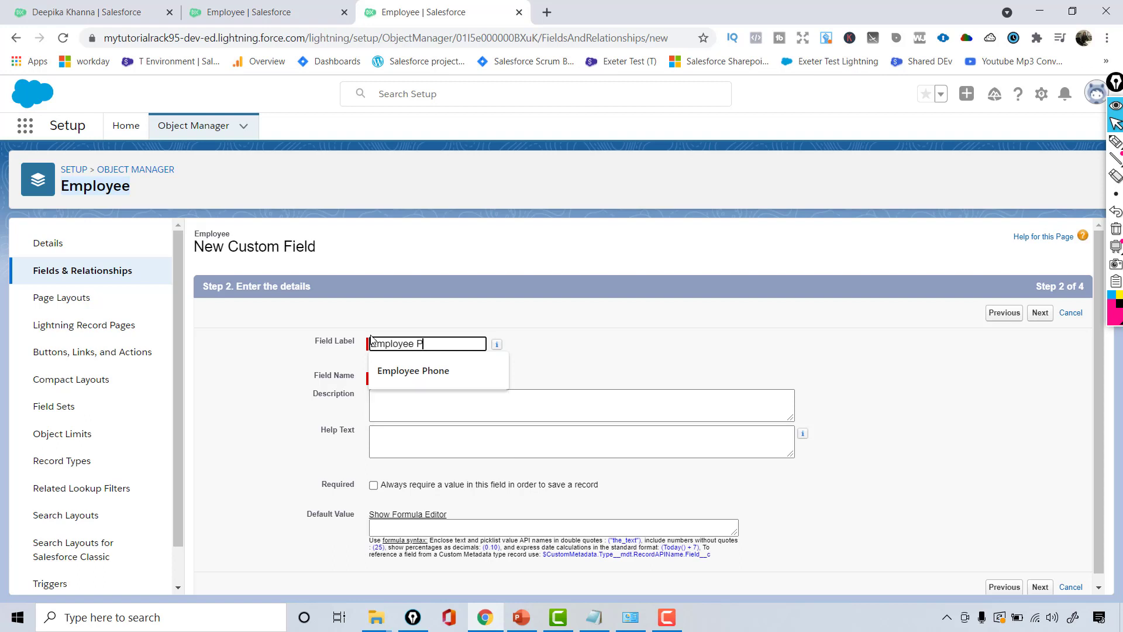
text(hone)
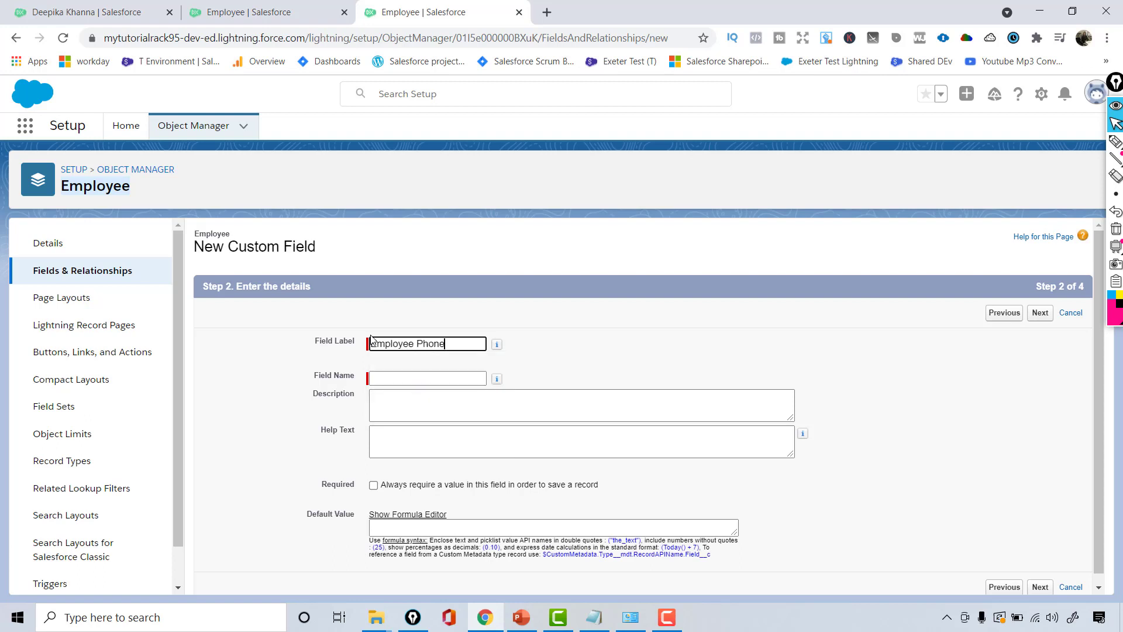
click(393, 379)
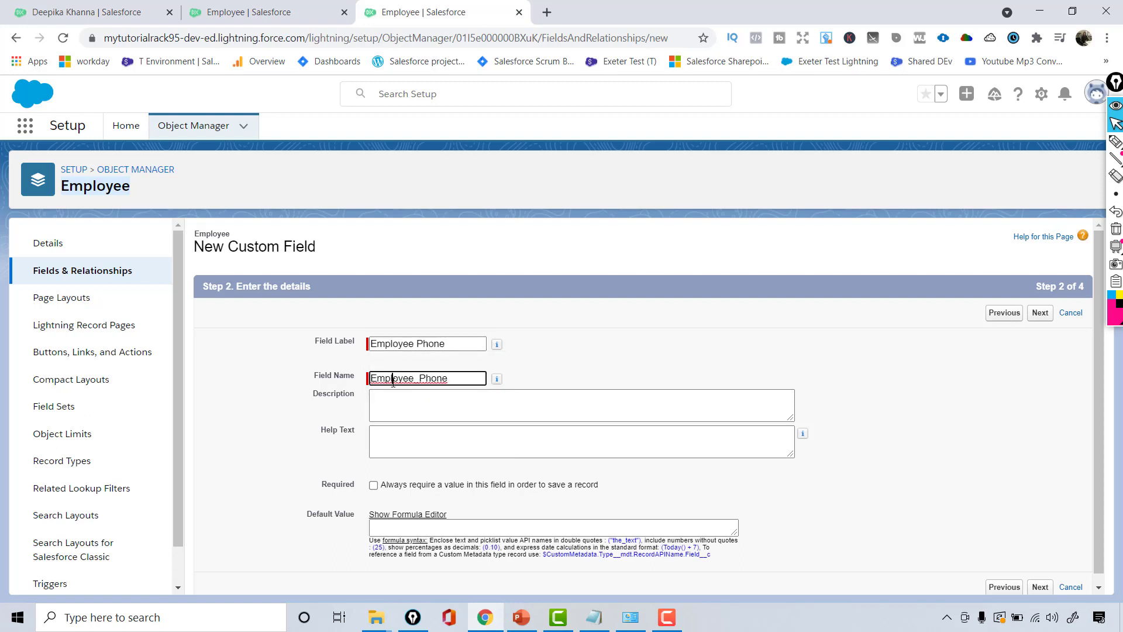
click(1039, 316)
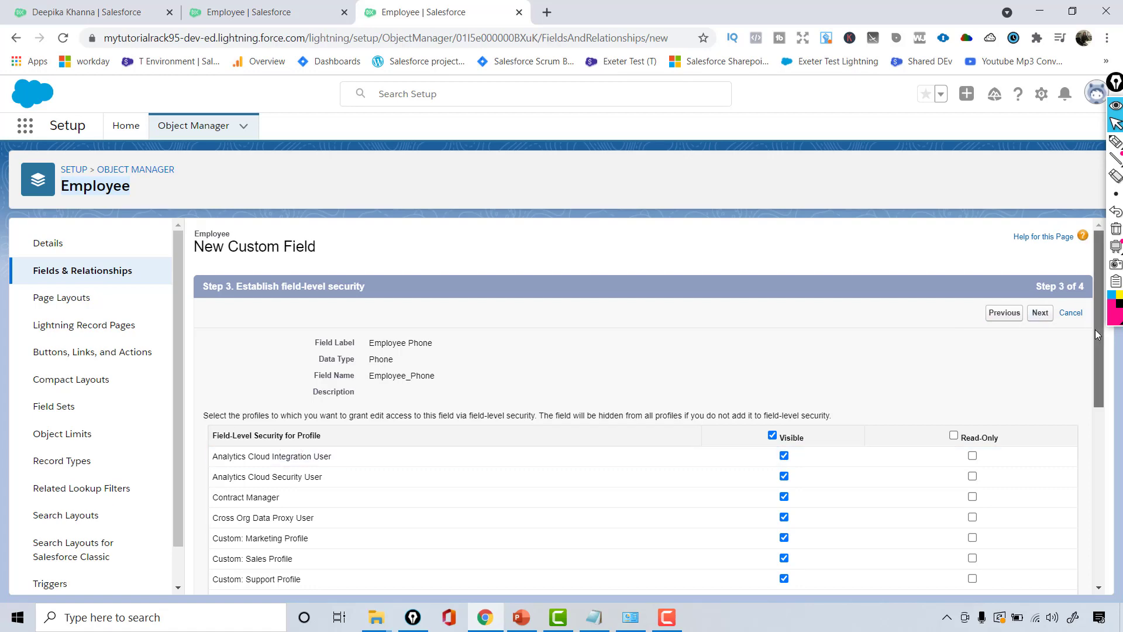
Keep default field-level security and save Employee Phone onto Employee Layout
drag(1098, 340, 1098, 378)
drag(366, 289, 454, 289)
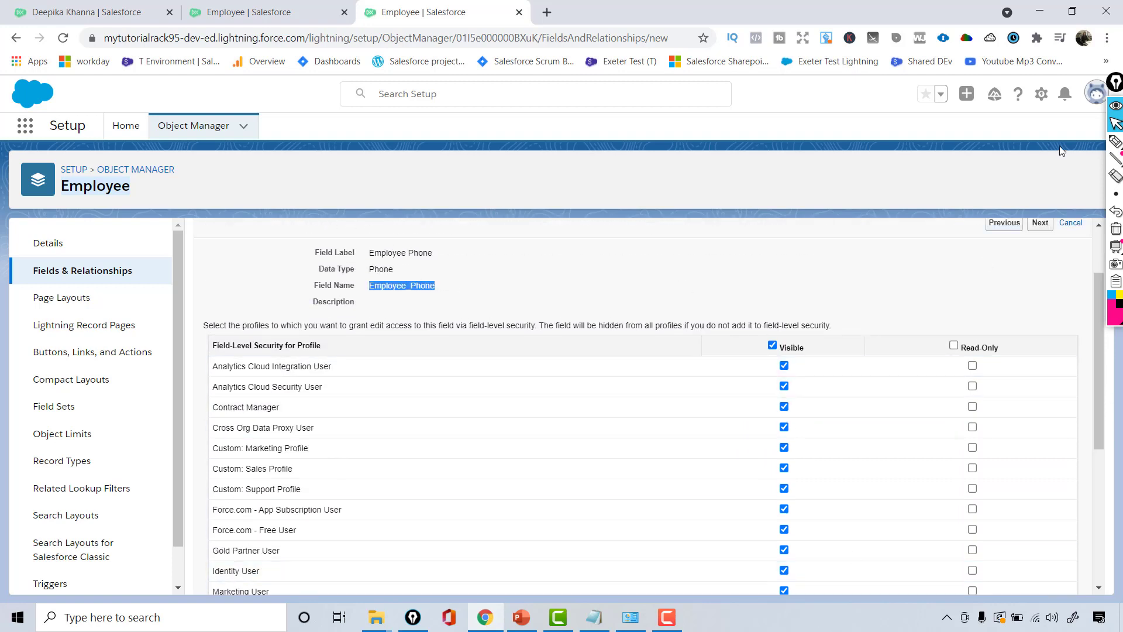
click(1044, 222)
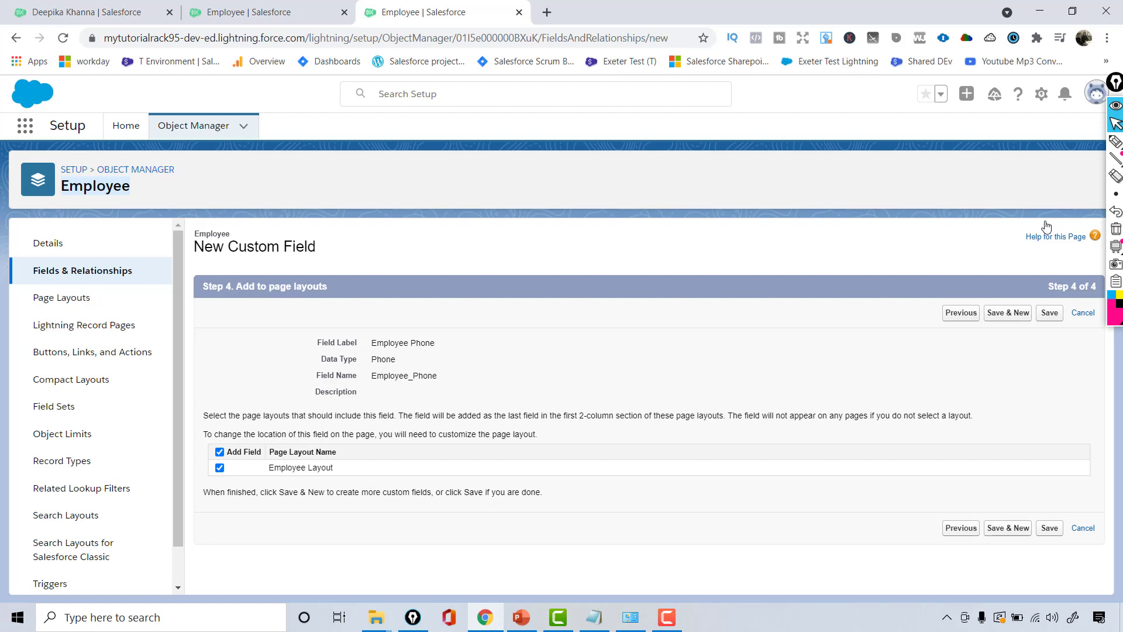
click(1049, 527)
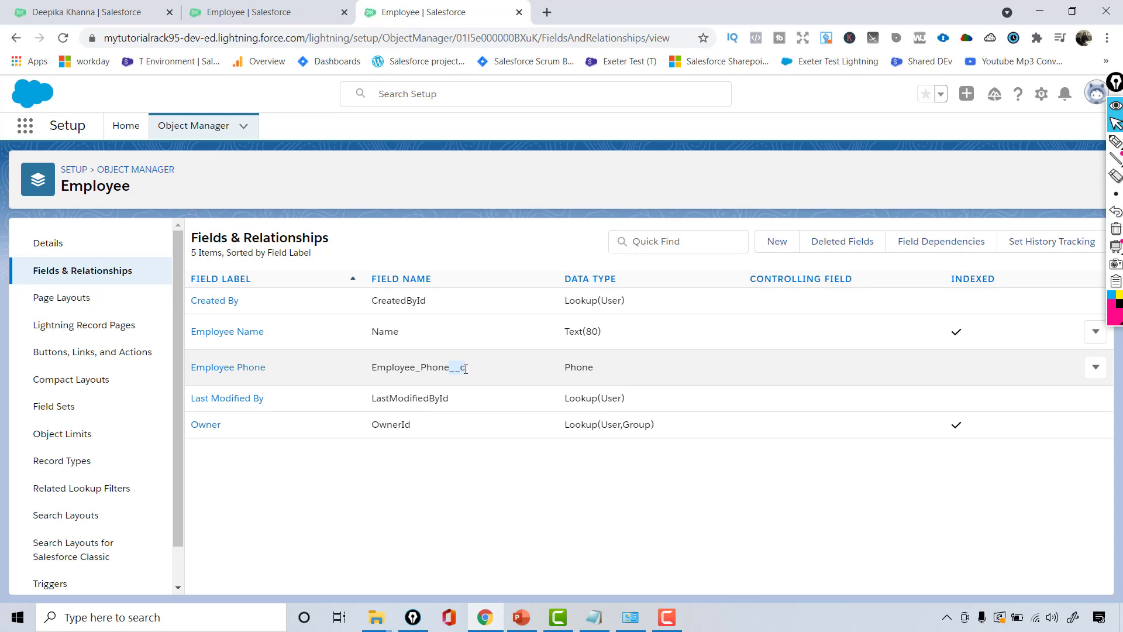
Highlight Employee_Phone__c and inspect, then dismiss, the Employee Phone and Employee Name row actions
click(474, 370)
drag(432, 368, 368, 372)
click(1095, 368)
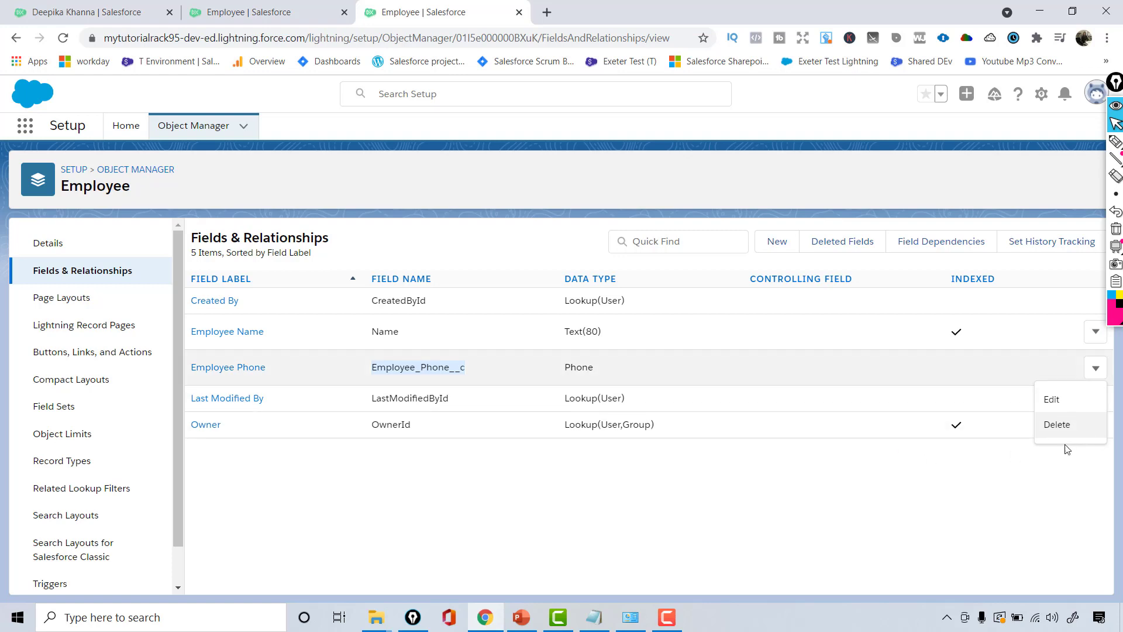
click(987, 530)
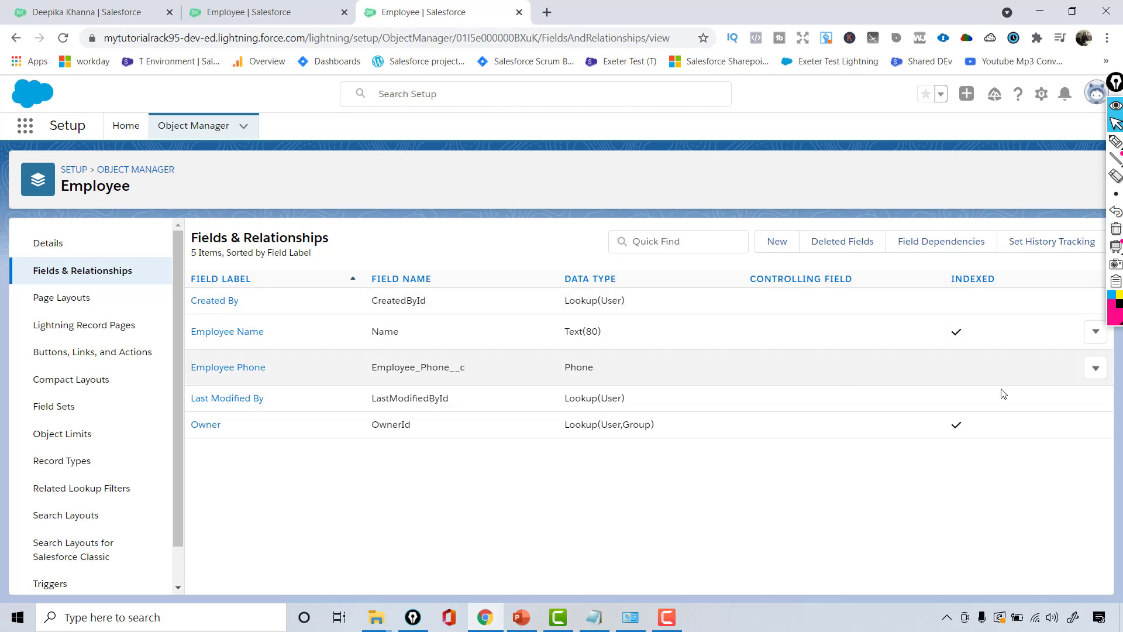
click(1094, 332)
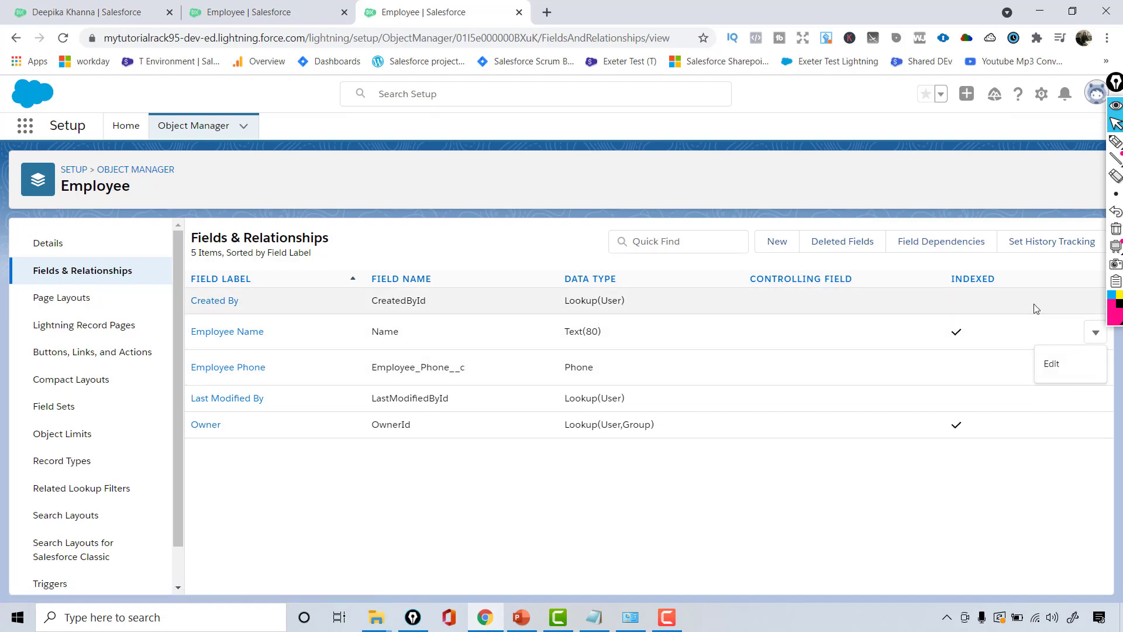
click(1023, 291)
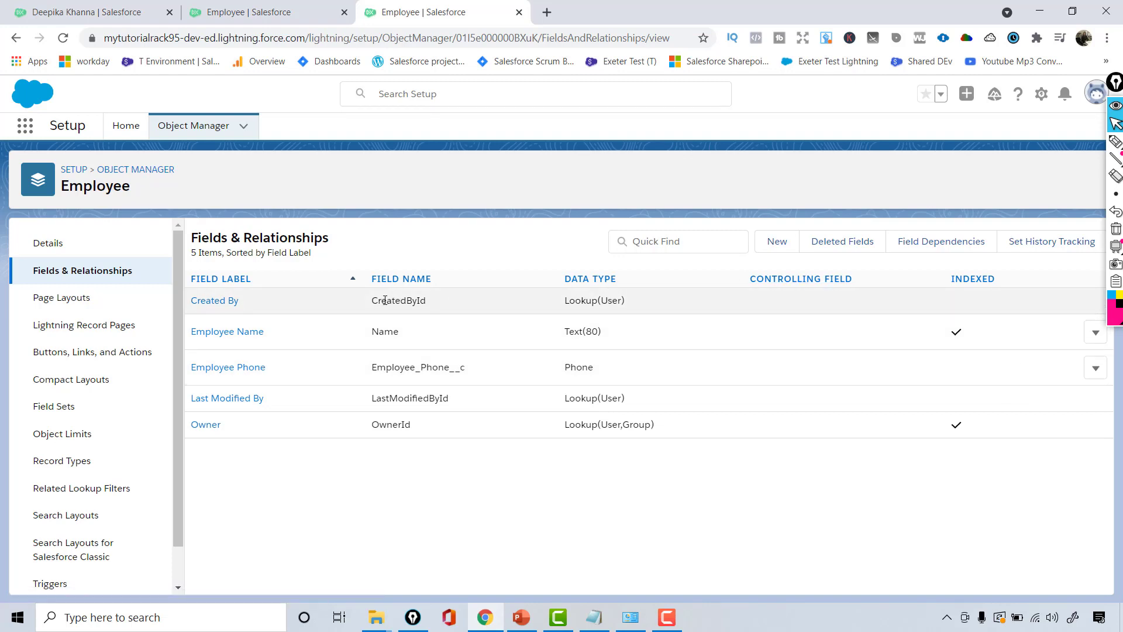
Highlight CreatedById, LastModifiedById, OwnerId and Employee_Phone__c, then return to Object Manager
drag(371, 302, 431, 301)
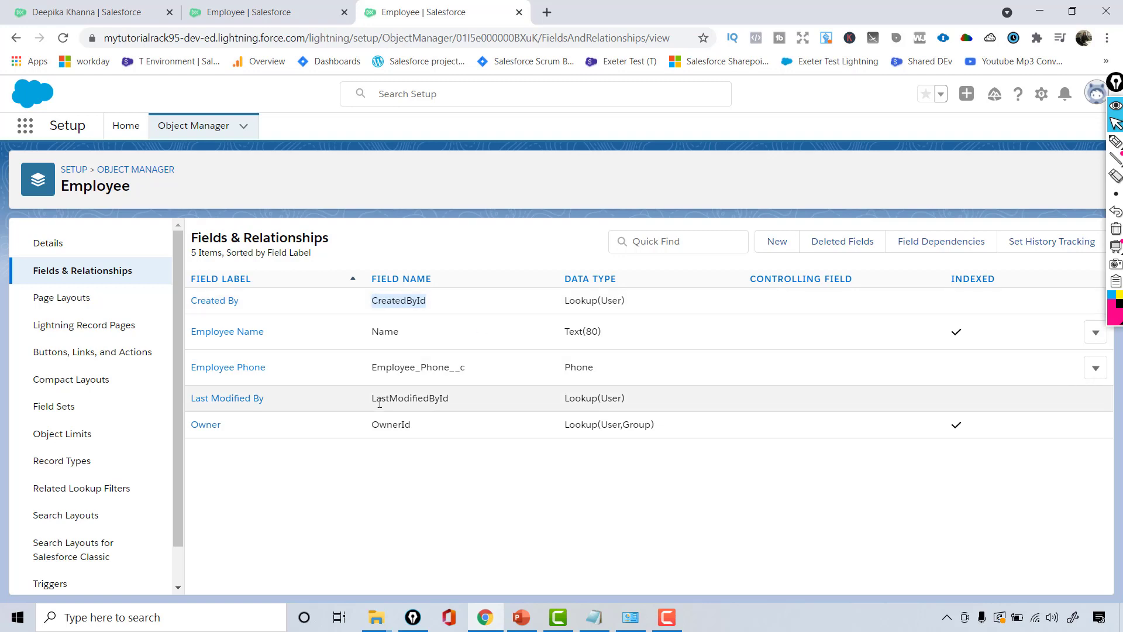
drag(375, 398, 450, 401)
drag(380, 425, 430, 431)
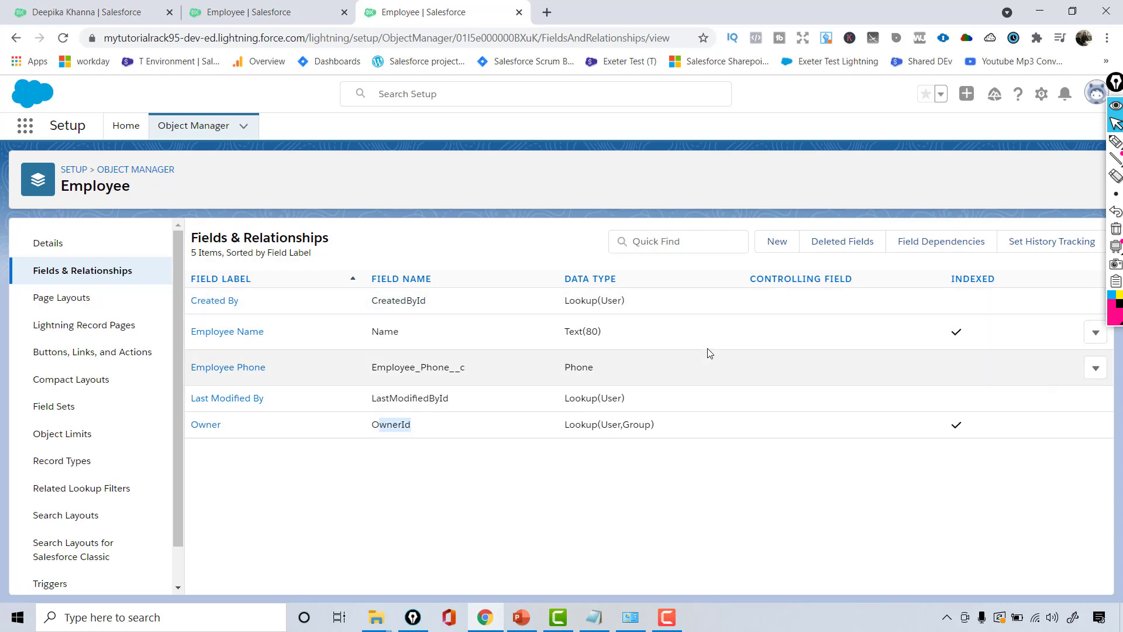
click(363, 368)
drag(364, 368, 454, 370)
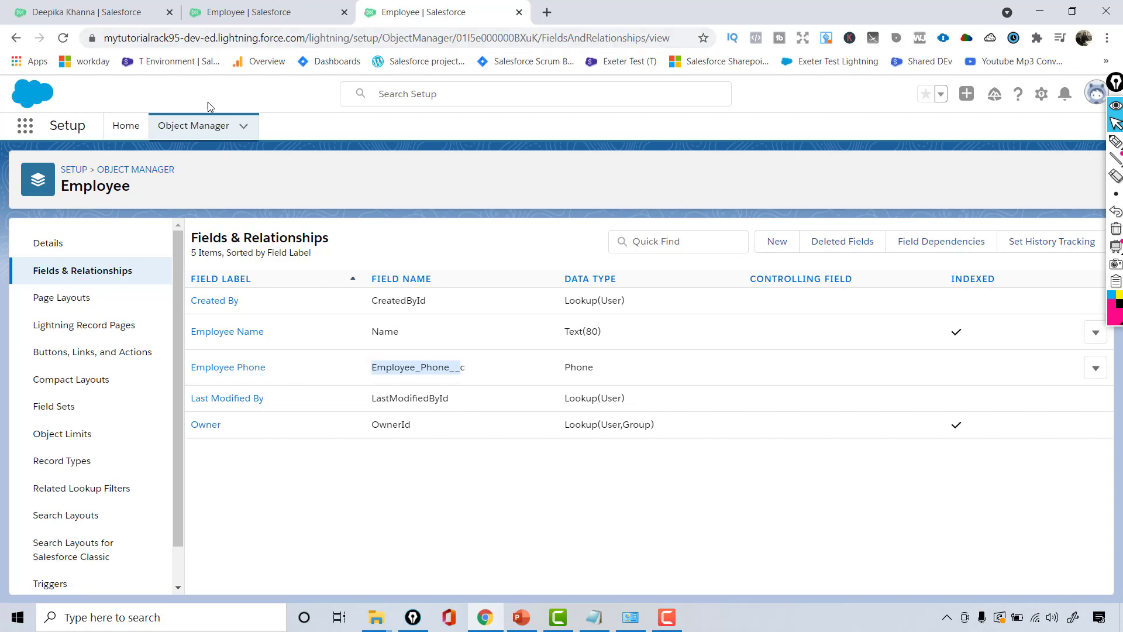
click(196, 125)
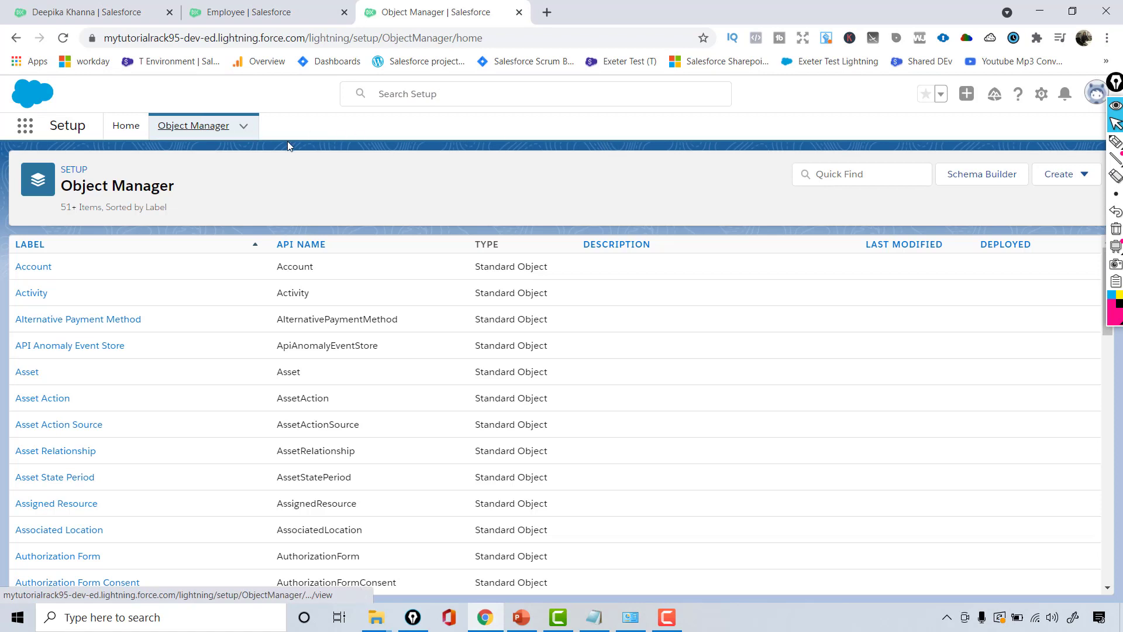
Open Account's Fields & Relationships, filter for Last, and highlight LastModifiedById
click(33, 265)
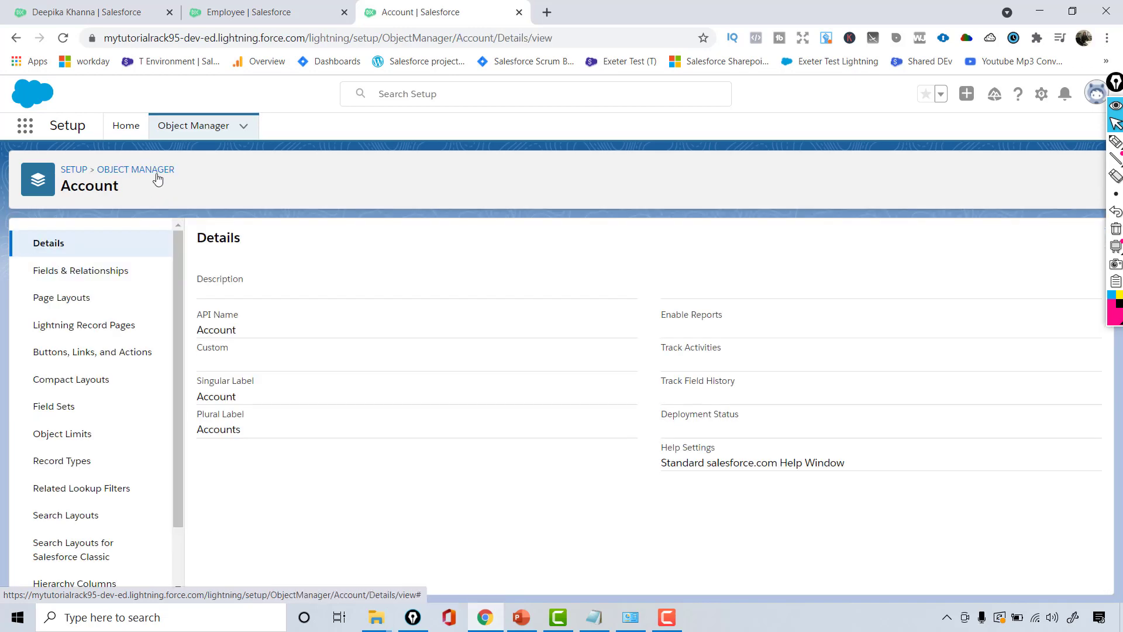
click(83, 277)
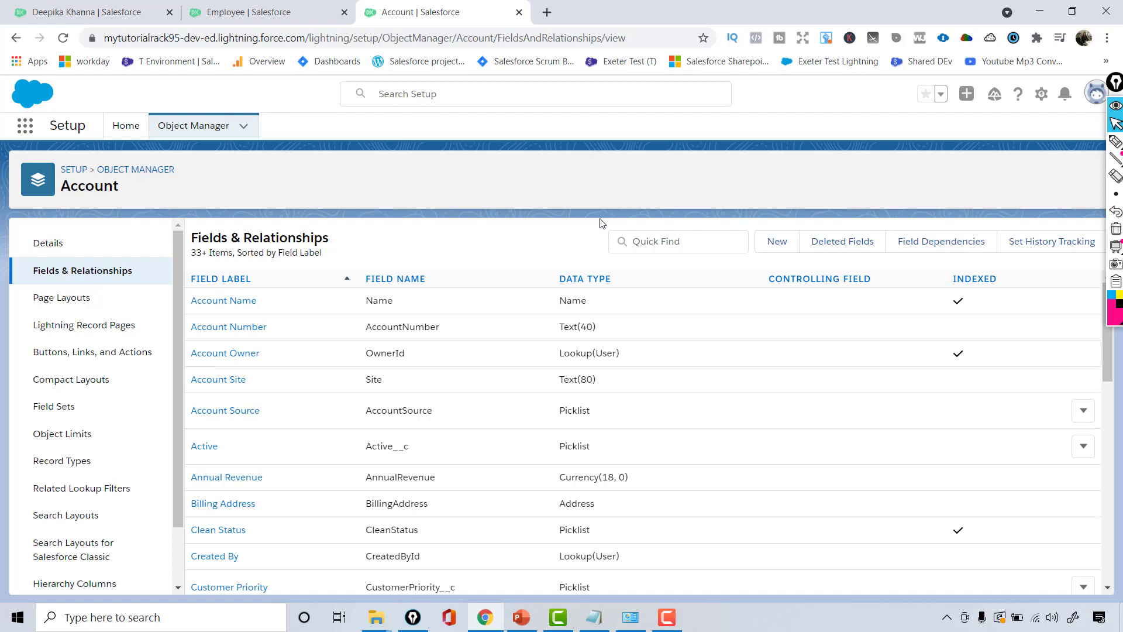
click(669, 242)
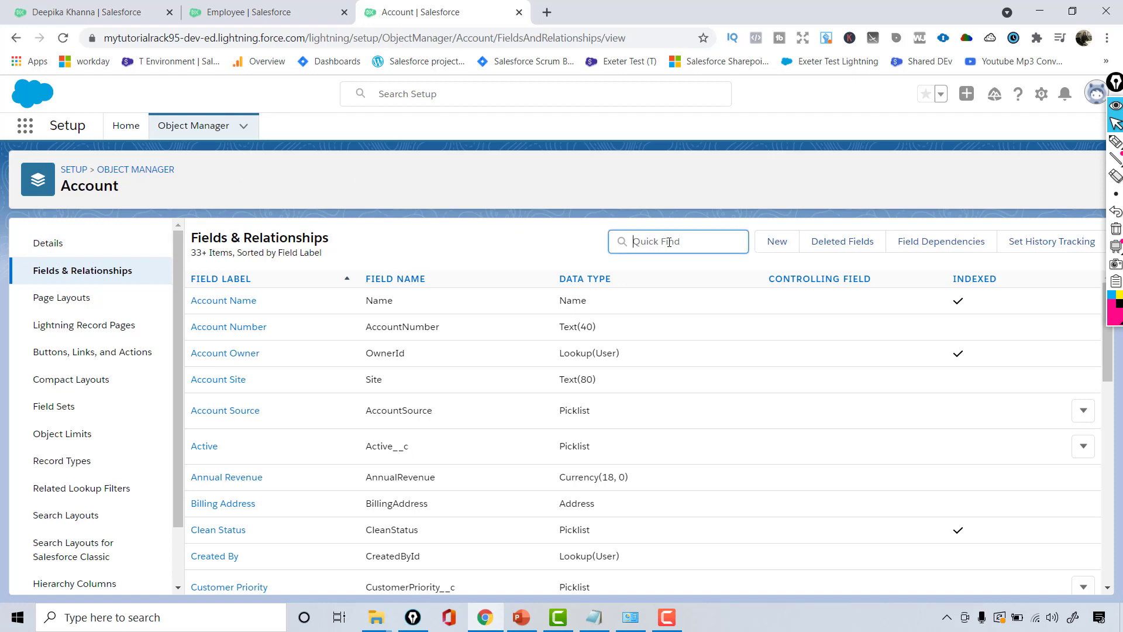
text(L)
key(BackSpace)
key(BackSpace)
key(BackSpace)
key(BackSpace)
key(BackSpace)
key(BackSpace)
key(BackSpace)
key(BackSpace)
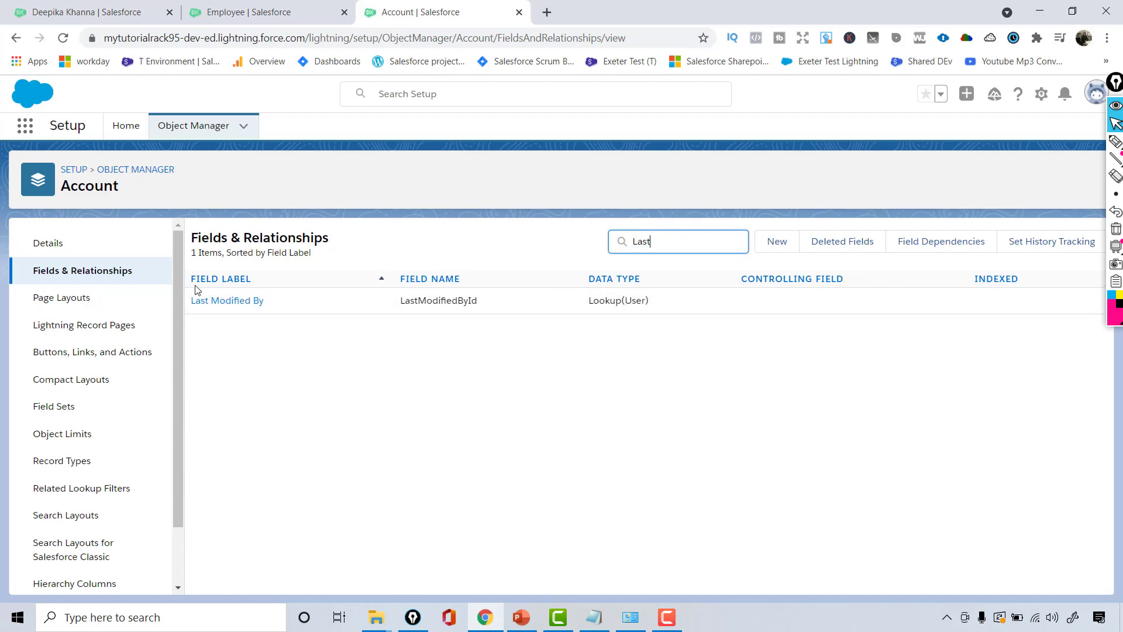
double_click(456, 300)
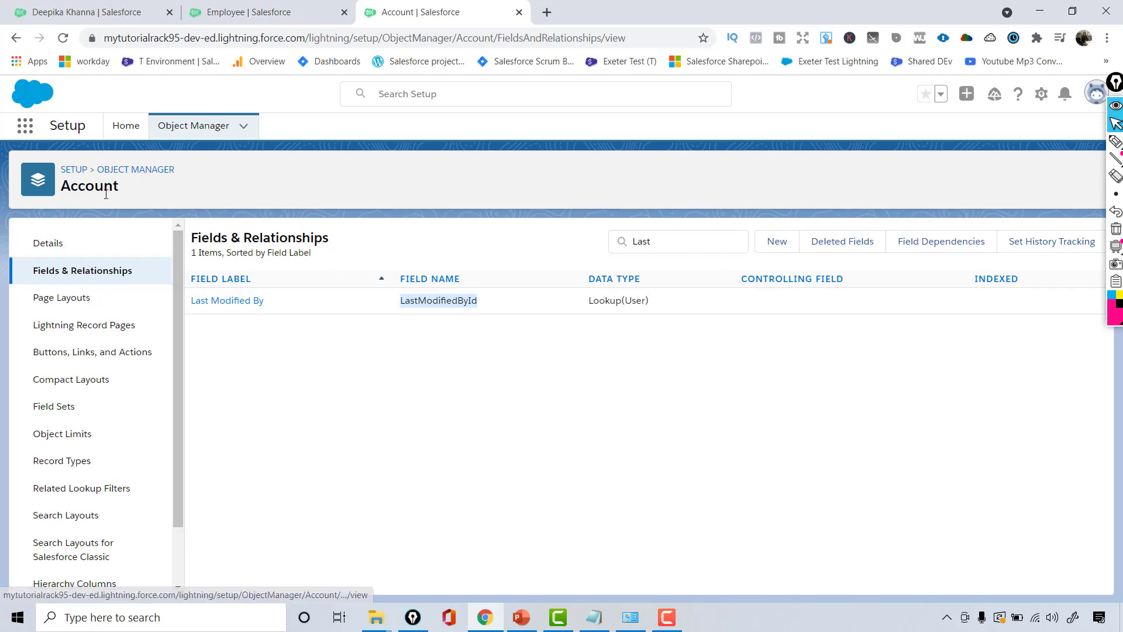
Refilter the Account fields by created and then owner, highlighting OwnerId
drag(658, 241, 604, 250)
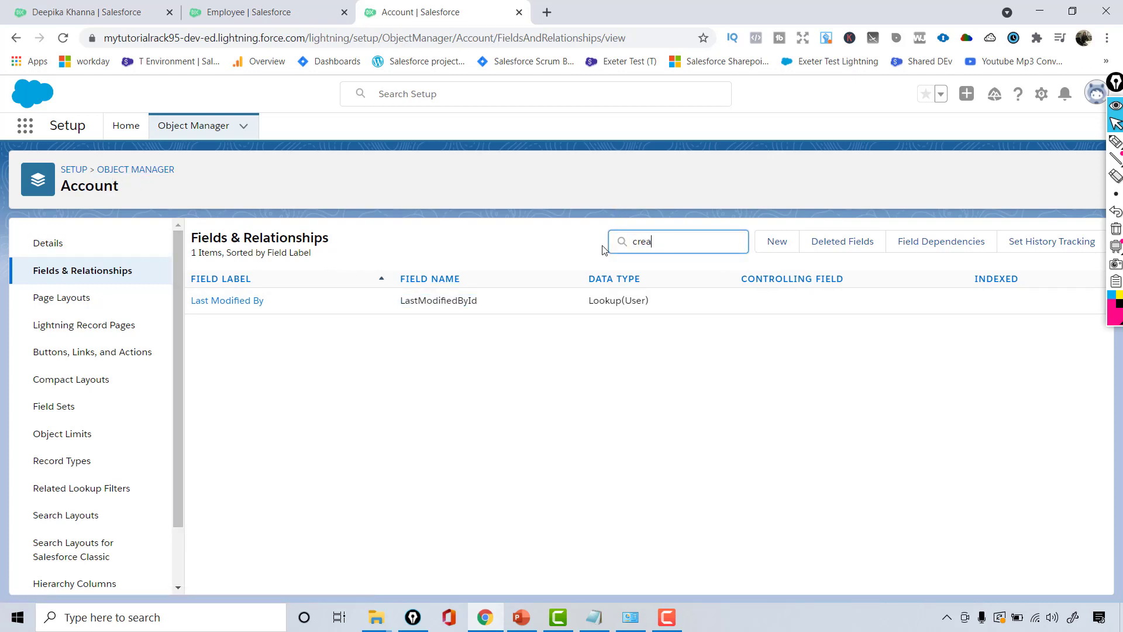
text(created)
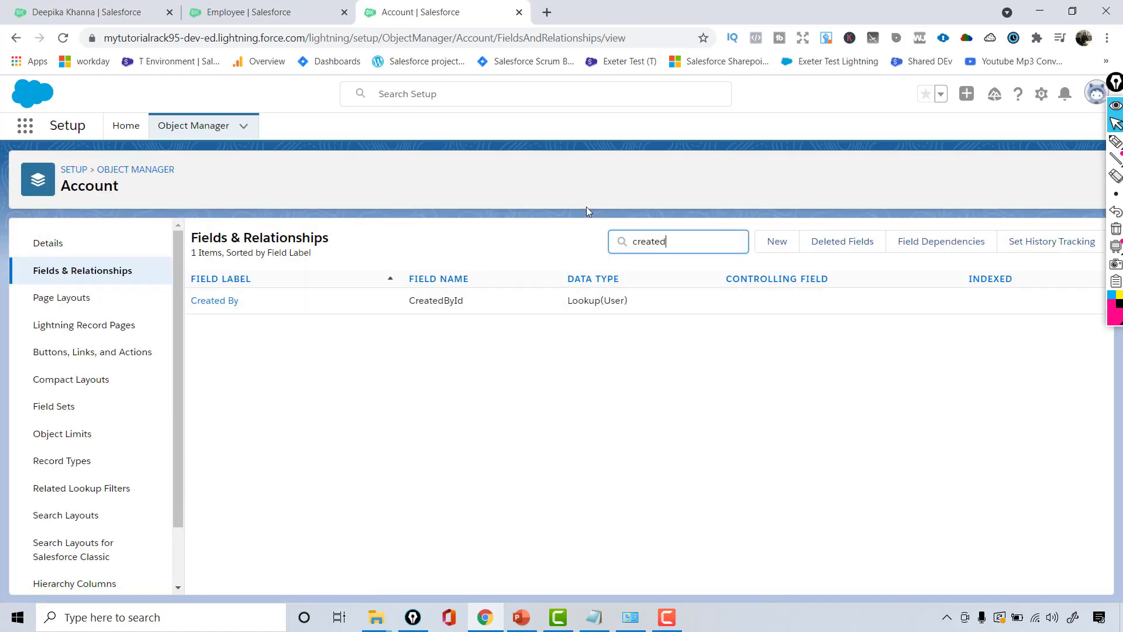
text(owner)
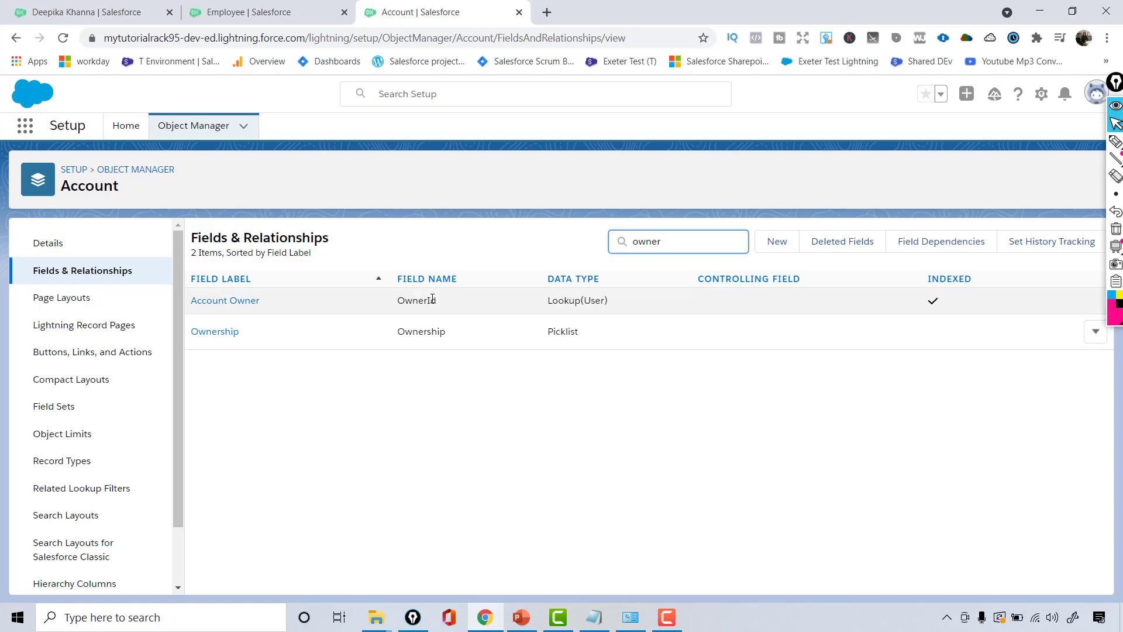
drag(436, 300, 401, 300)
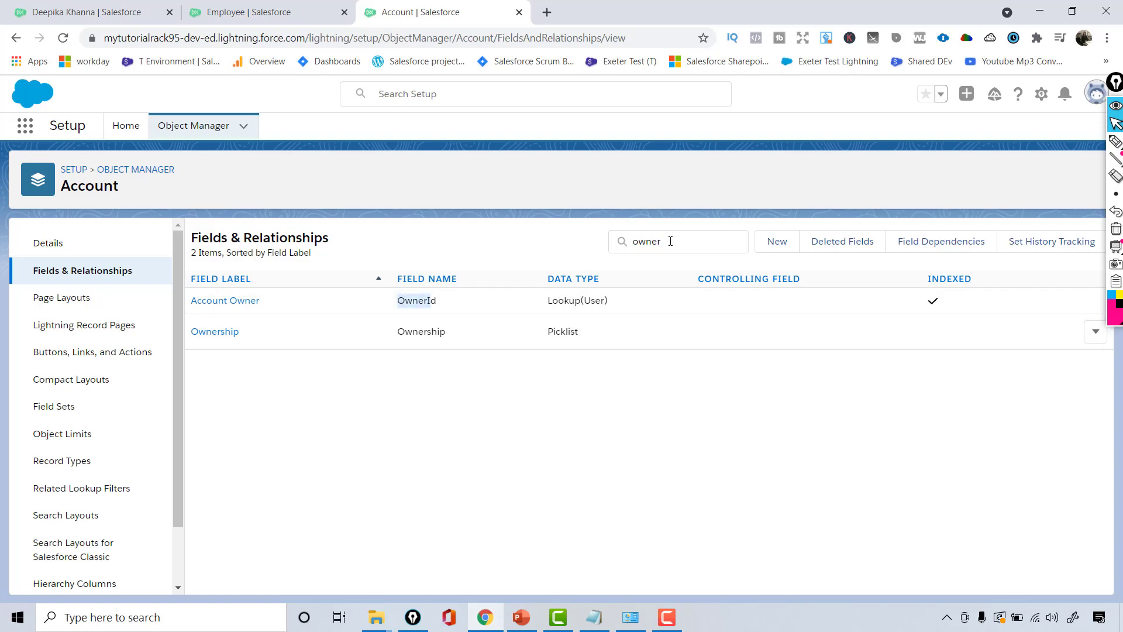
click(1115, 141)
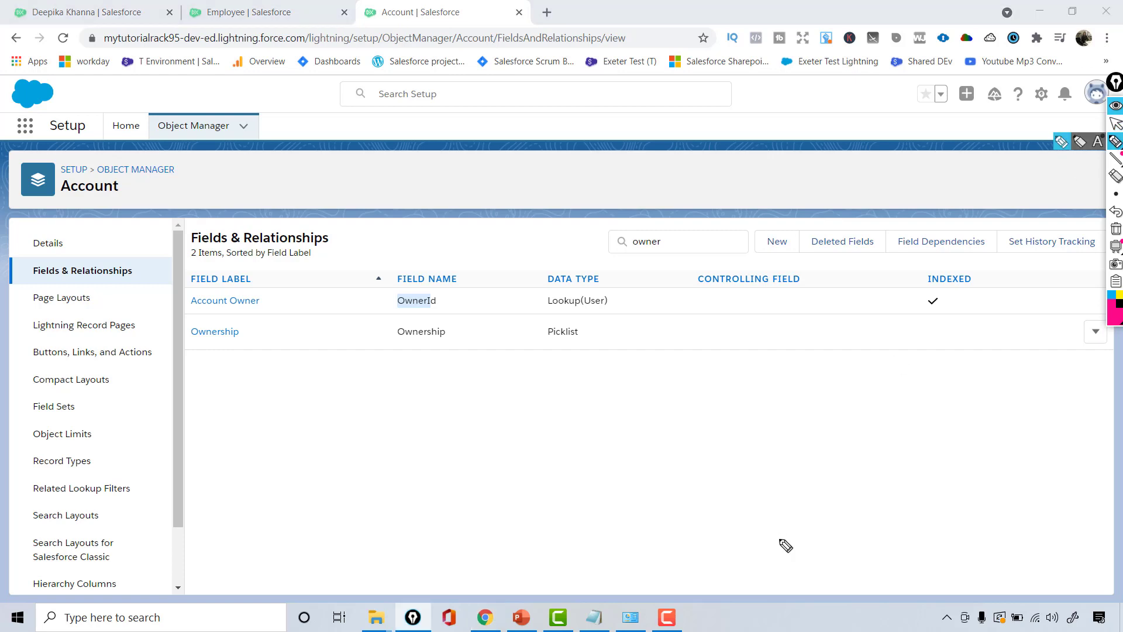
drag(389, 374, 480, 354)
mouse_move(375, 410)
mouse_down()
mouse_move(381, 431)
mouse_move(433, 403)
mouse_move(465, 412)
mouse_move(475, 393)
mouse_move(506, 396)
mouse_move(511, 434)
mouse_up()
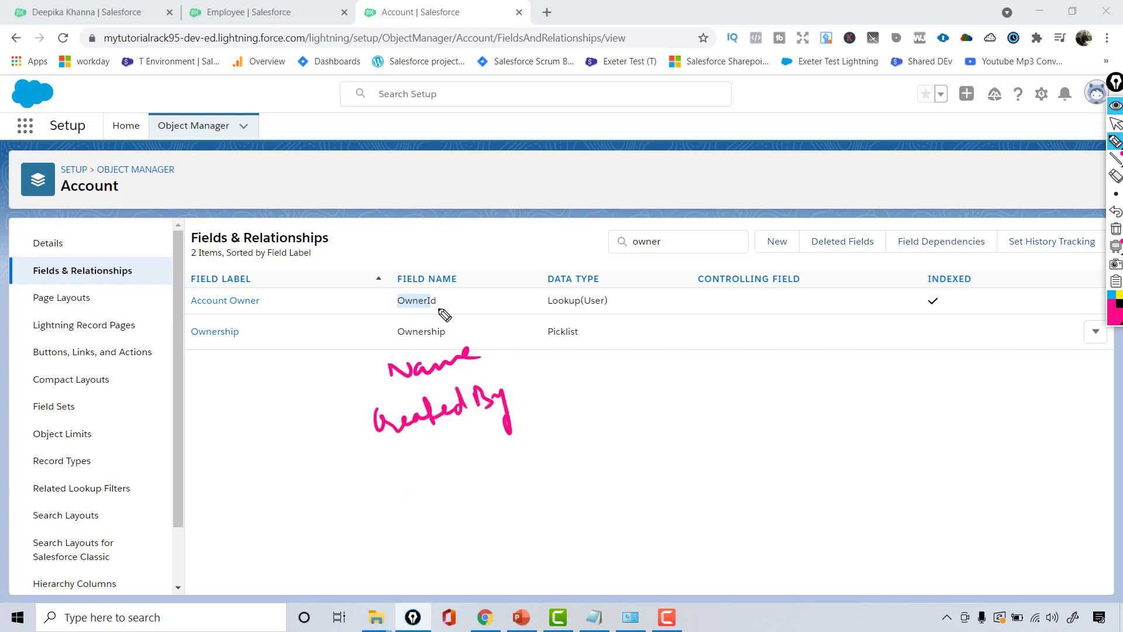
mouse_move(402, 477)
mouse_down()
mouse_move(438, 476)
mouse_move(531, 436)
mouse_up()
click(536, 418)
drag(460, 513, 563, 447)
drag(533, 327, 583, 412)
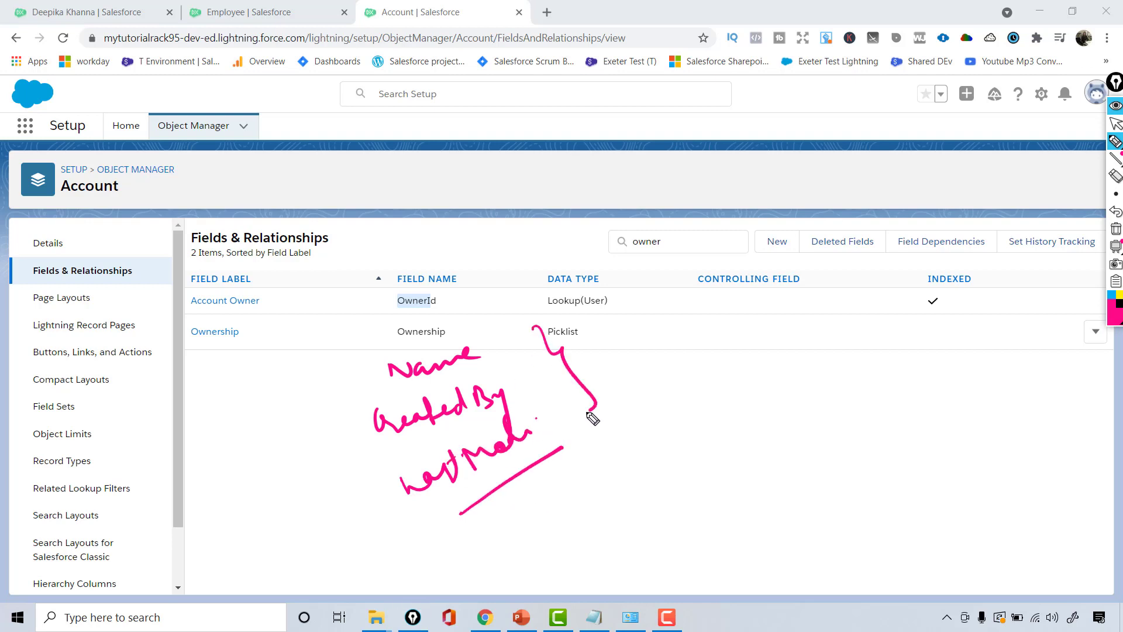
mouse_move(609, 357)
mouse_down()
mouse_move(617, 377)
mouse_move(667, 364)
mouse_move(665, 317)
mouse_move(704, 337)
mouse_move(714, 298)
mouse_move(719, 334)
mouse_up()
drag(617, 407, 719, 351)
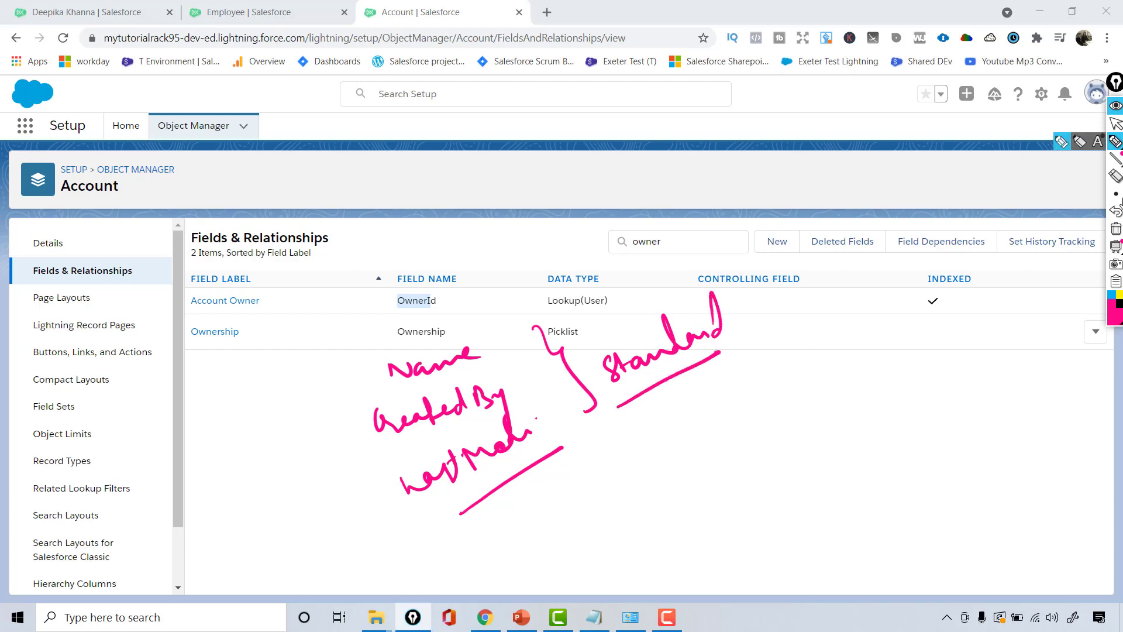
click(1116, 229)
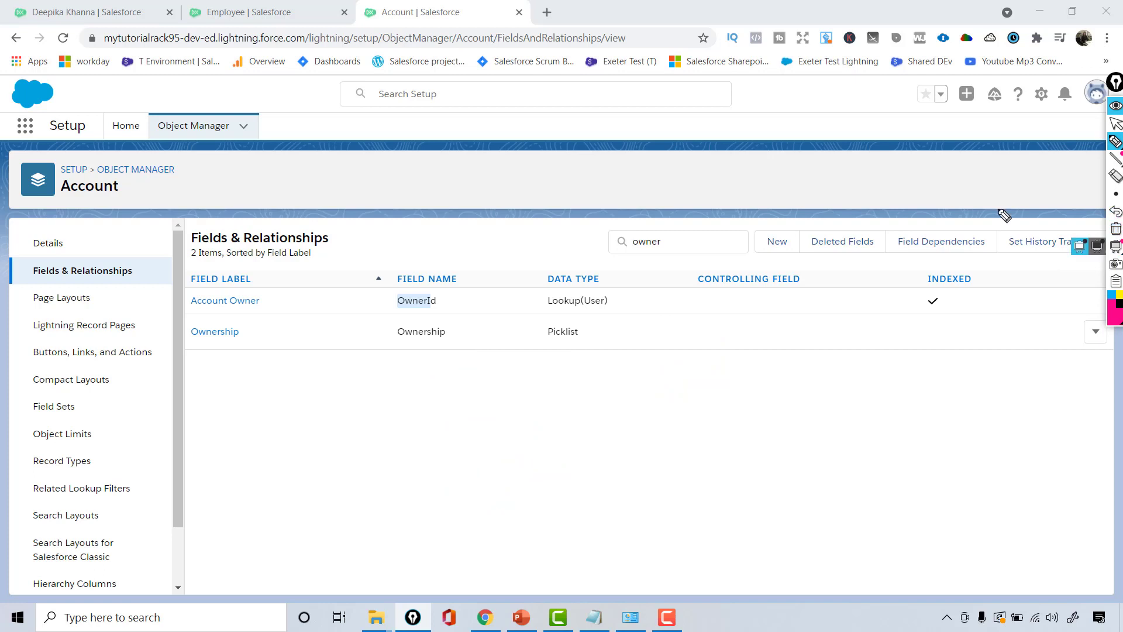
click(1116, 123)
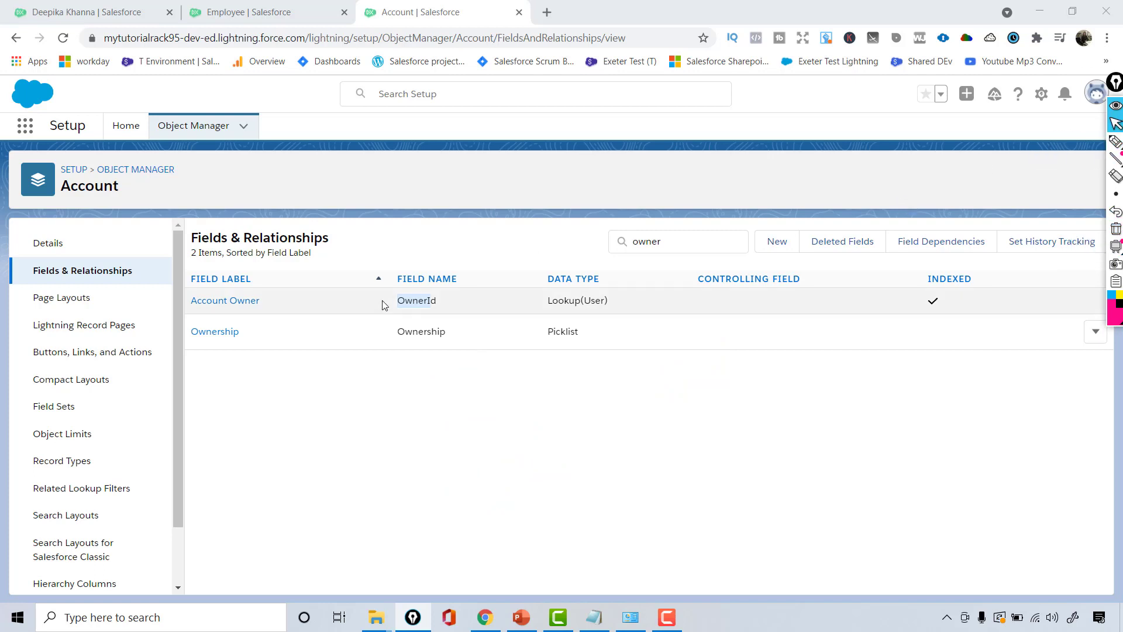
click(89, 188)
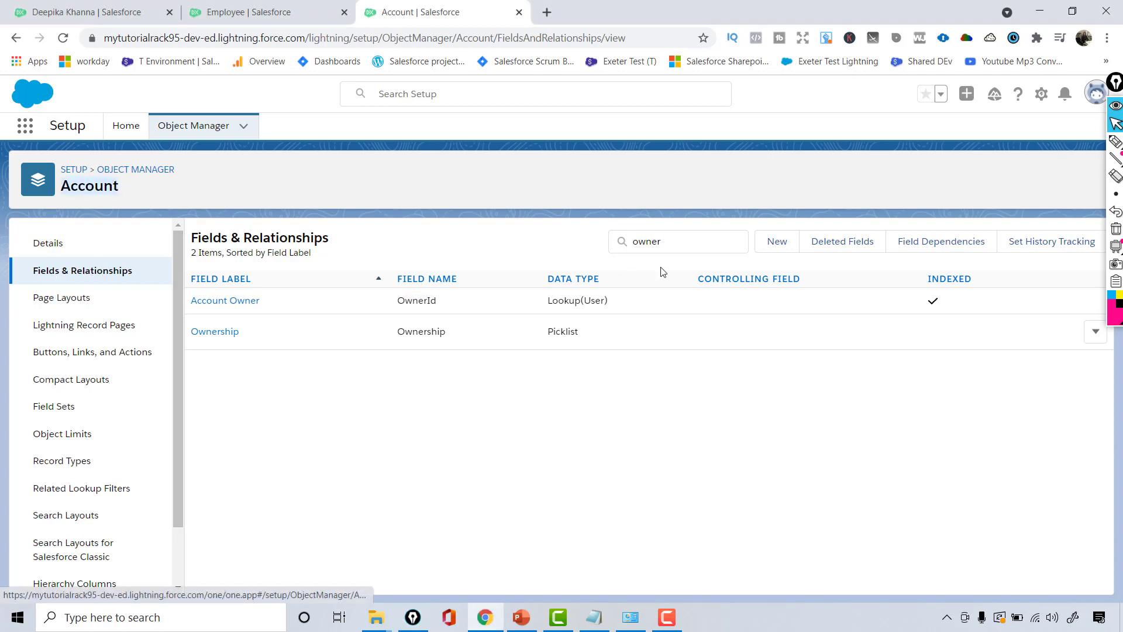
Start a new Account custom field with the Phone data type
click(776, 242)
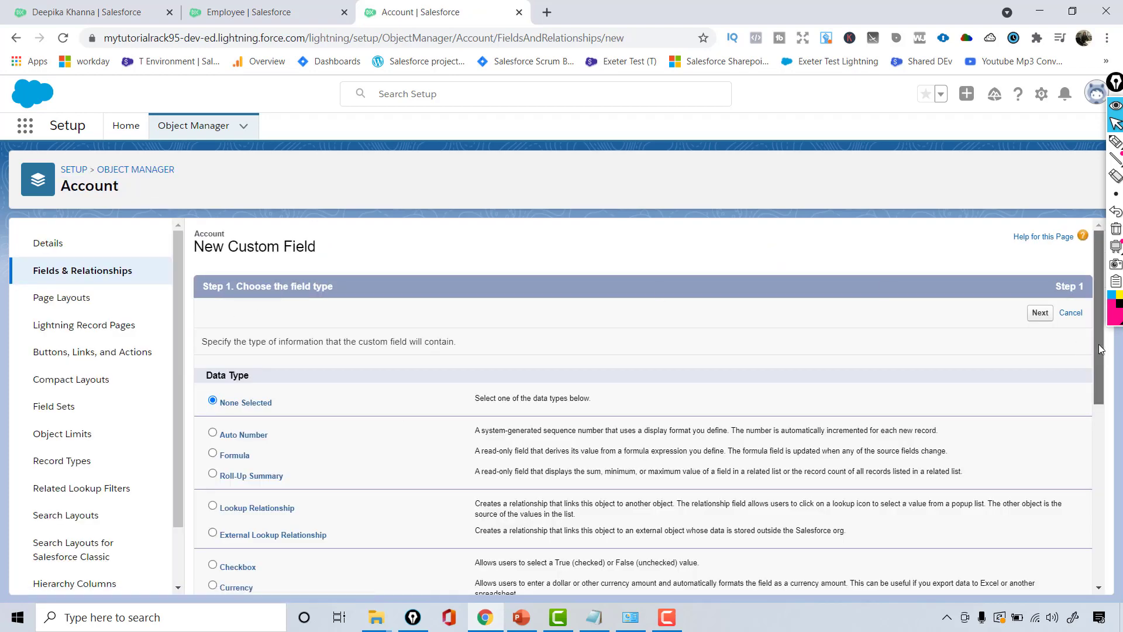
drag(1099, 349, 1105, 402)
scroll(496, 372, down, 4)
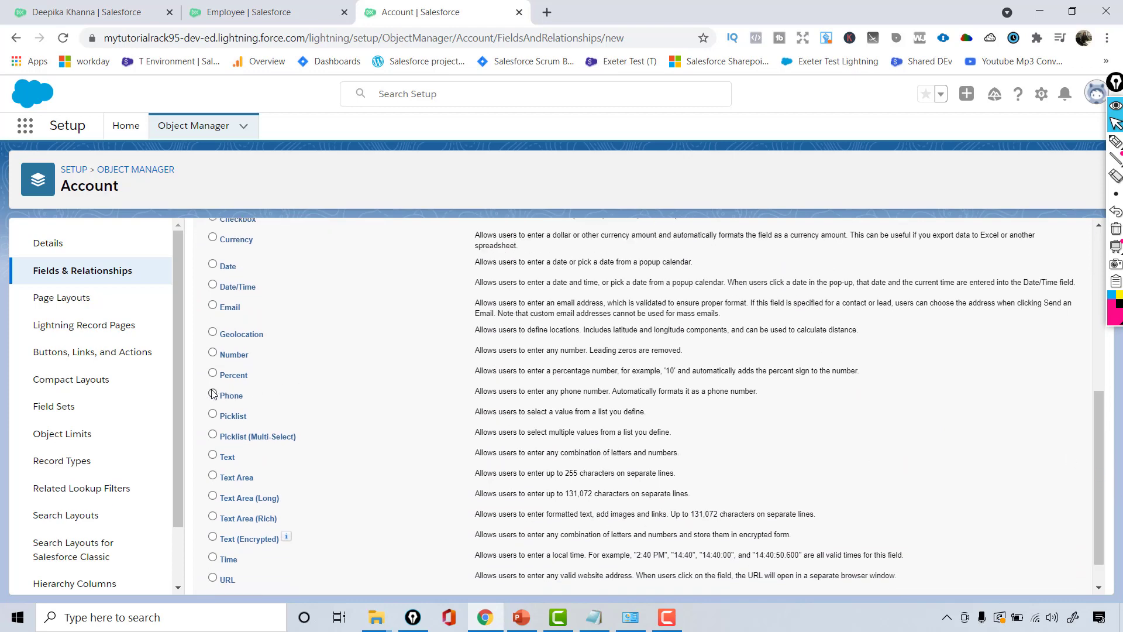
scroll(707, 310, down, 1)
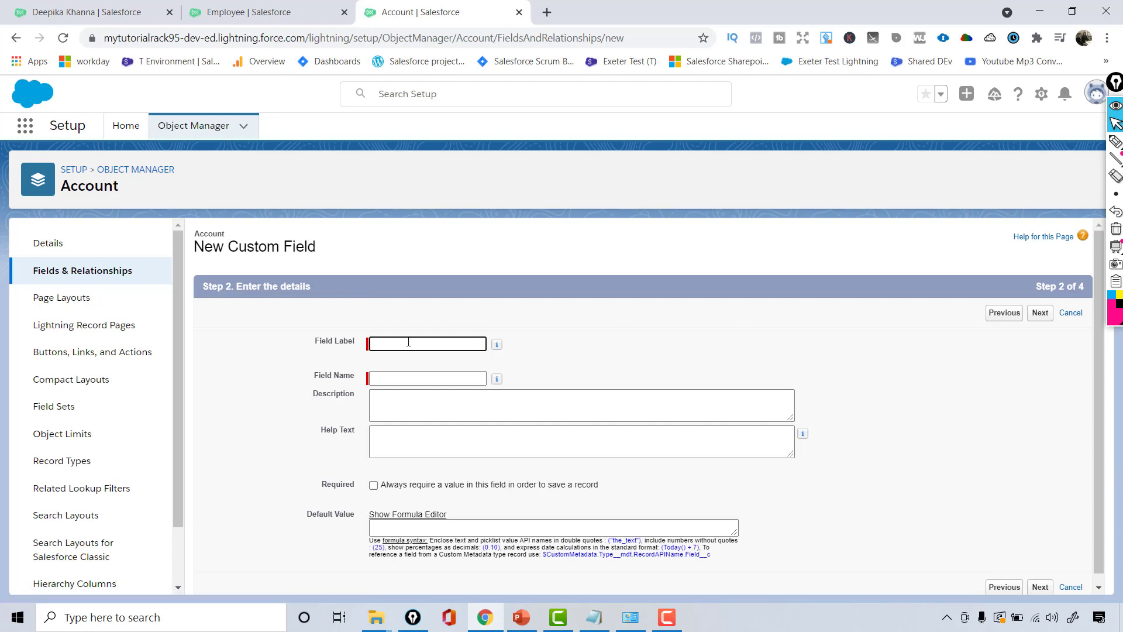
Enter the label 'Personal Account Phone Number' and let the field name auto-fill
click(407, 342)
text(Pers)
text(onal Account Phone Number)
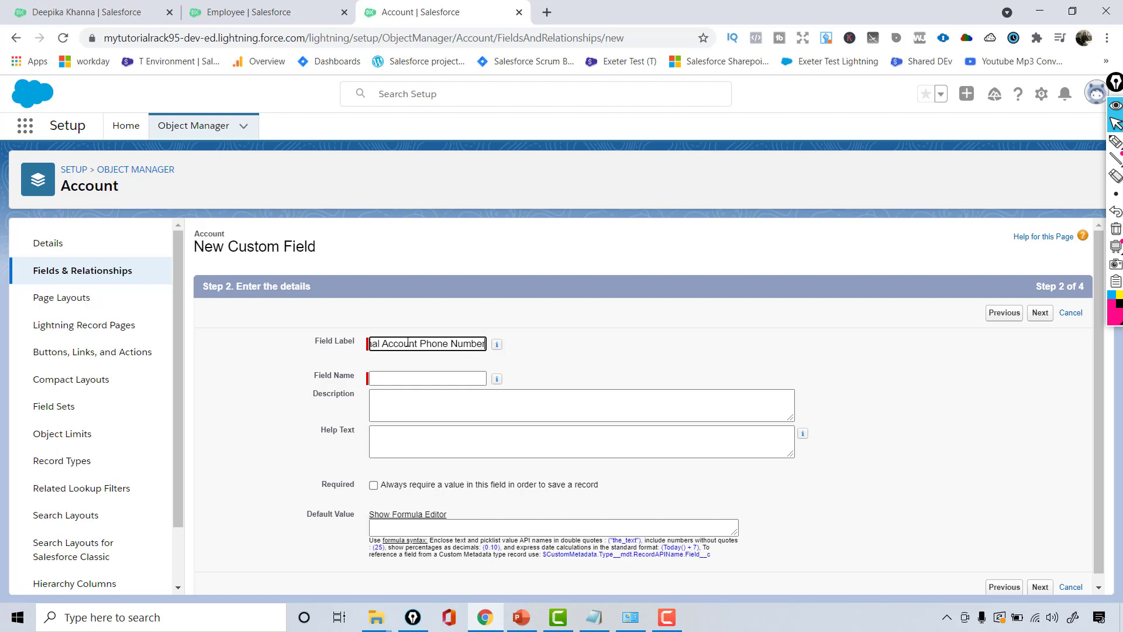
key(Tab)
drag(439, 344, 576, 362)
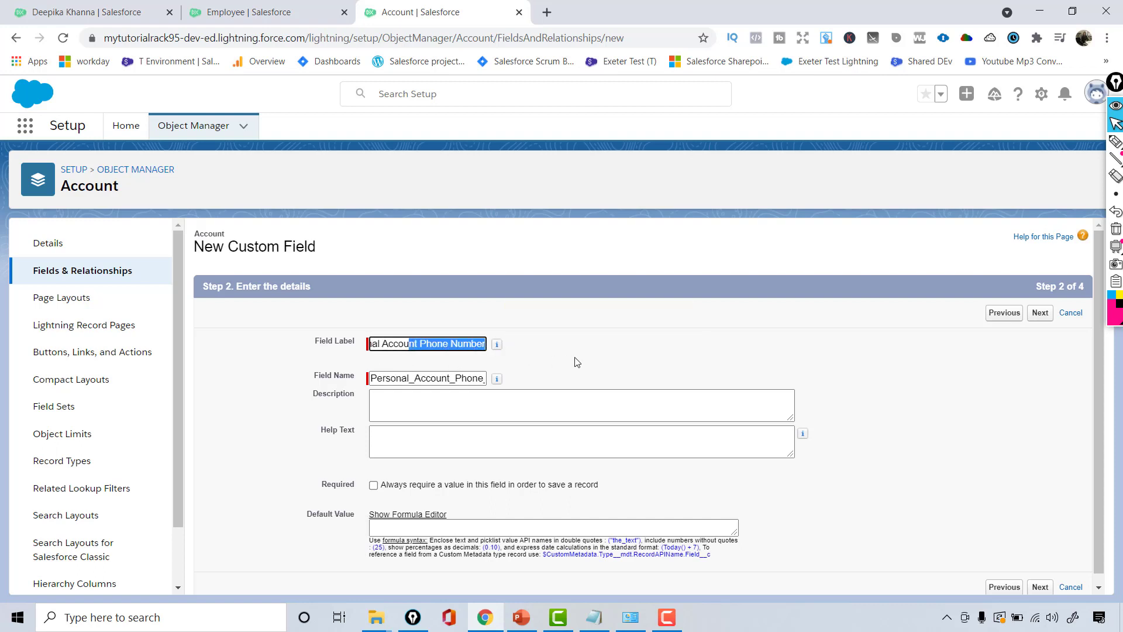
drag(389, 377, 529, 385)
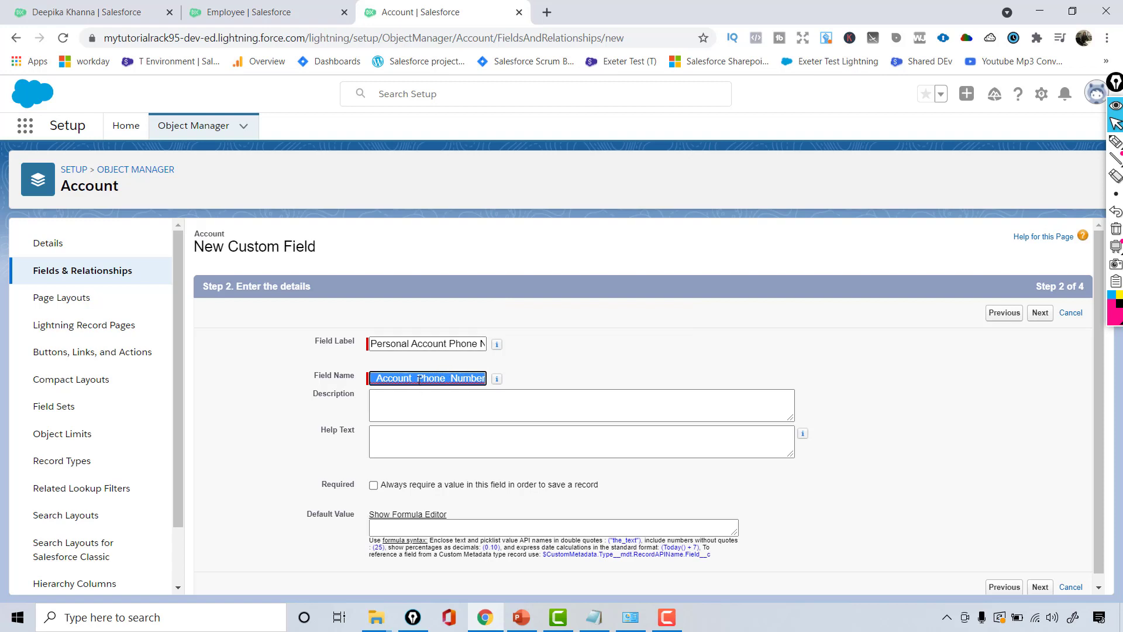
Make the field visible to every profile and save it on all four Account layouts
click(1041, 316)
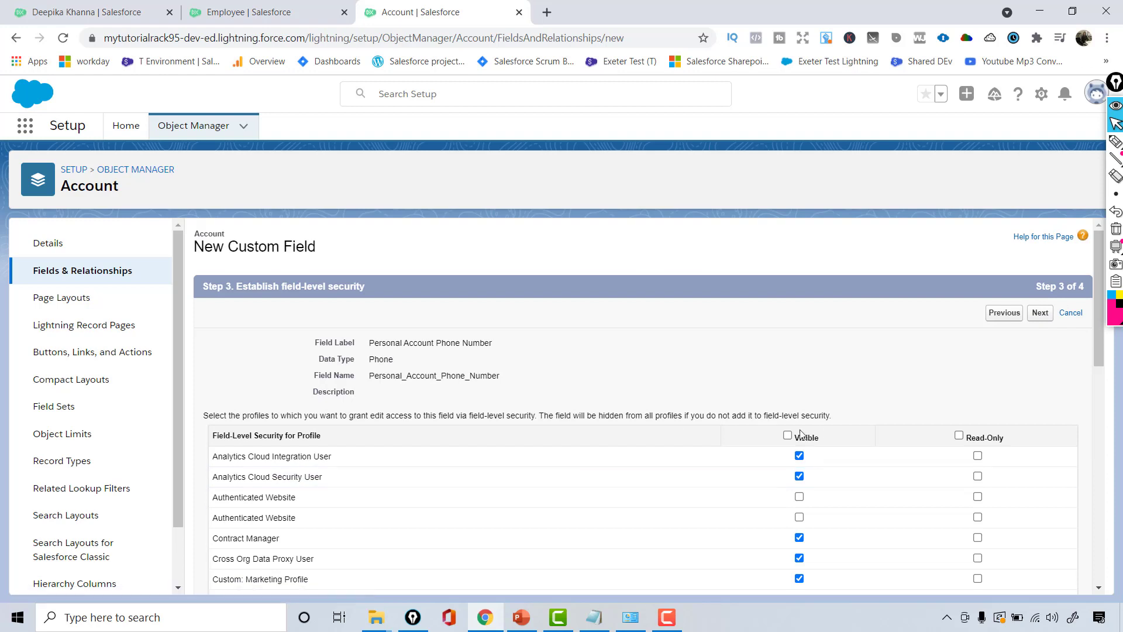
click(787, 435)
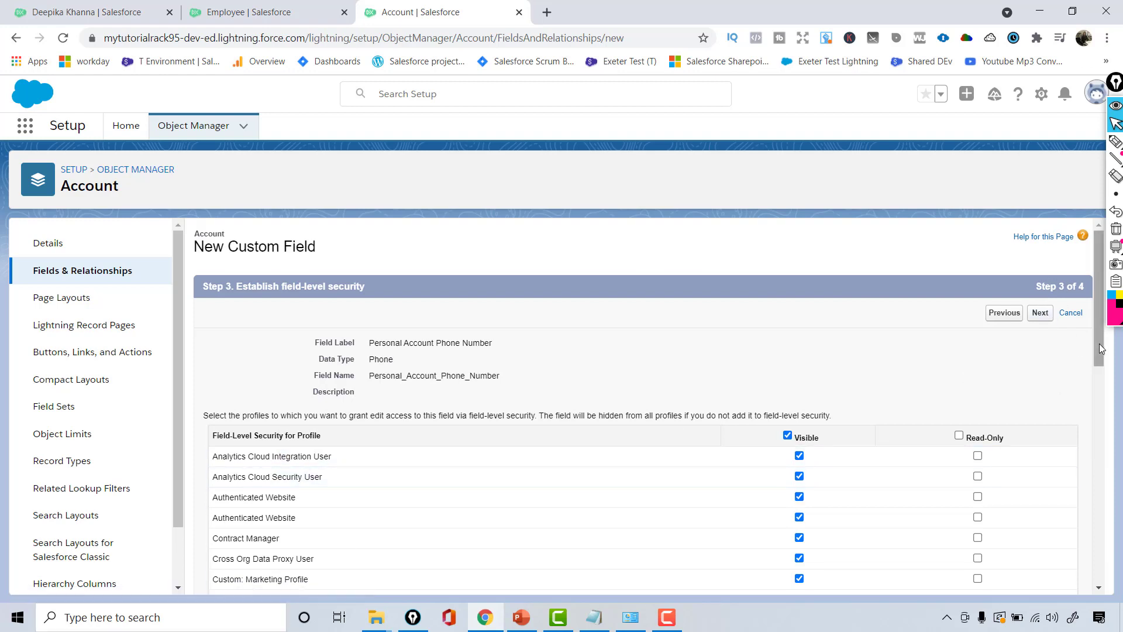
drag(1096, 349, 1095, 319)
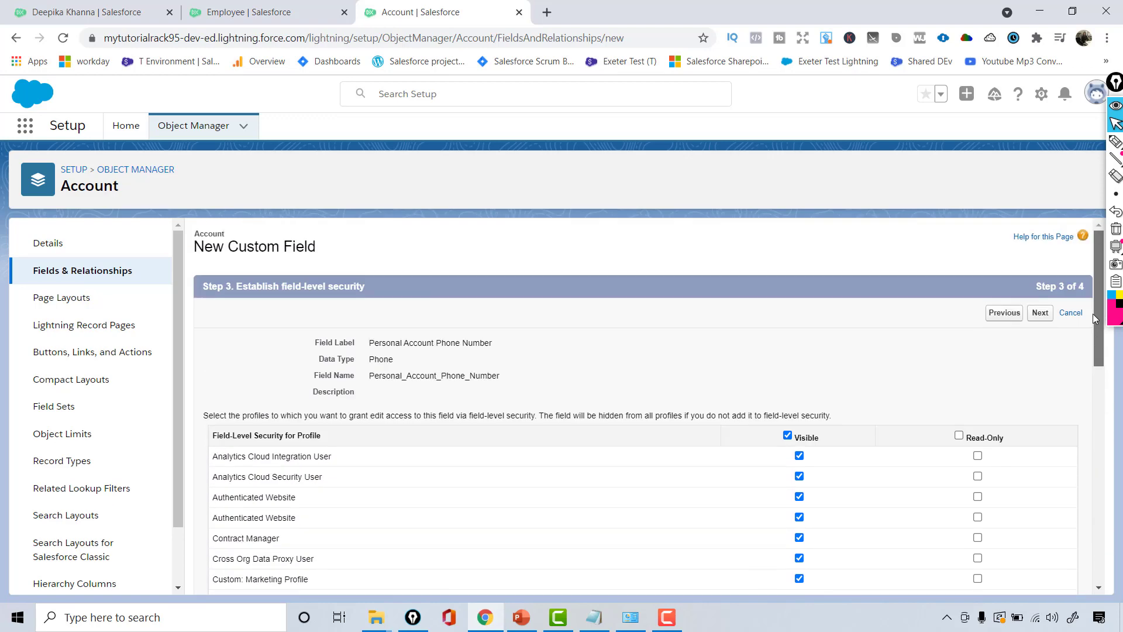
click(1040, 312)
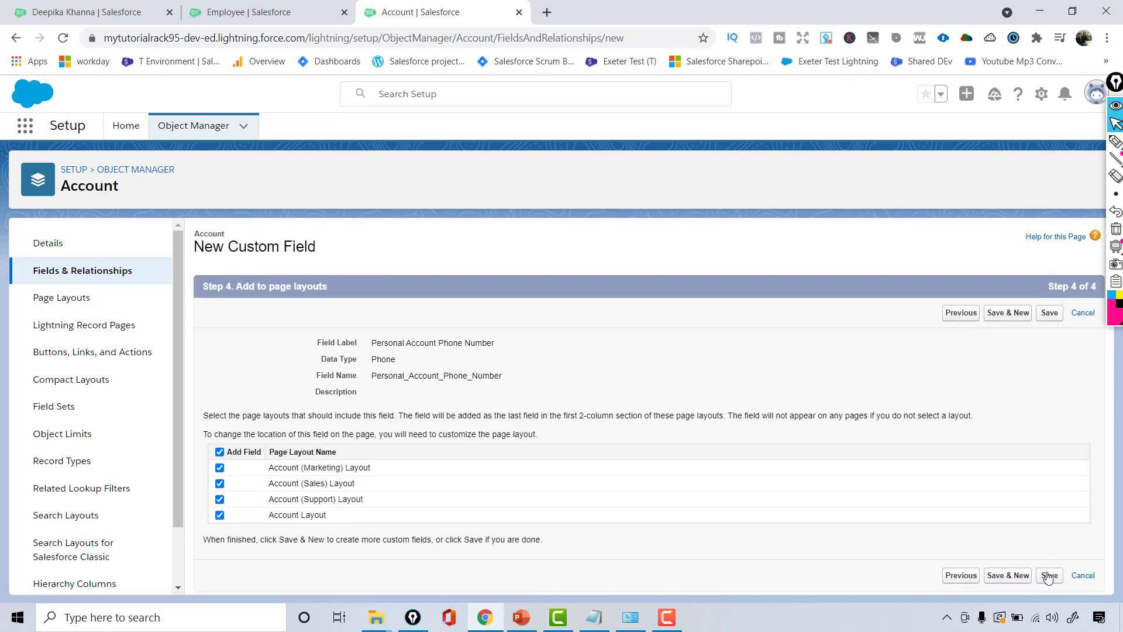
click(1049, 576)
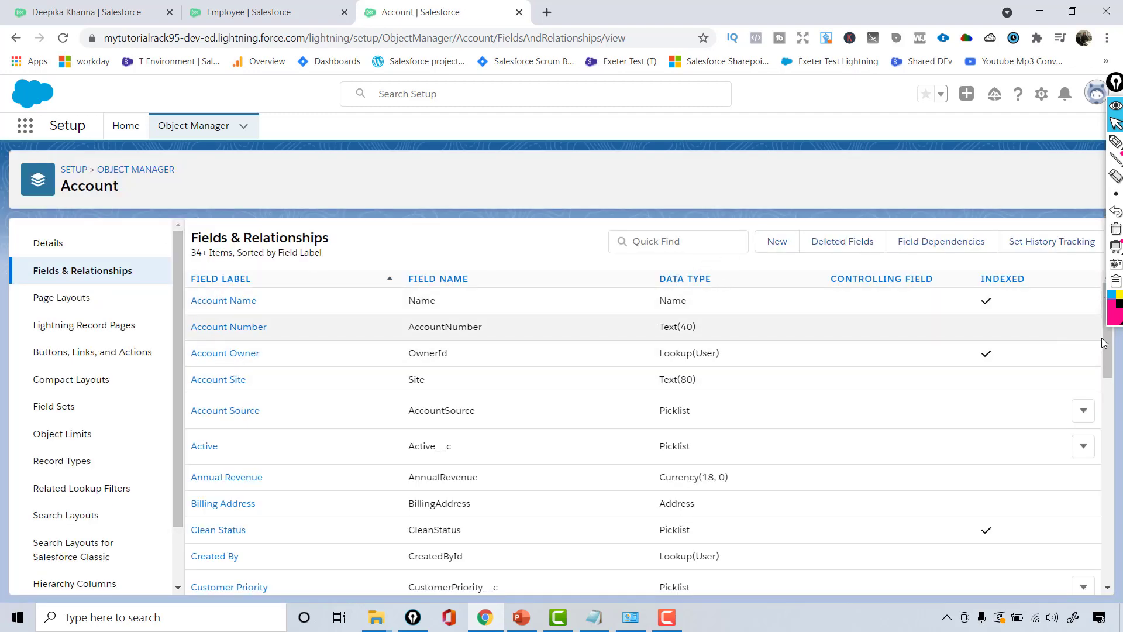
Locate Personal Account Phone Number in the Account field list and delete it, confirming
scroll(1107, 360, down, 1)
scroll(1107, 359, down, 15)
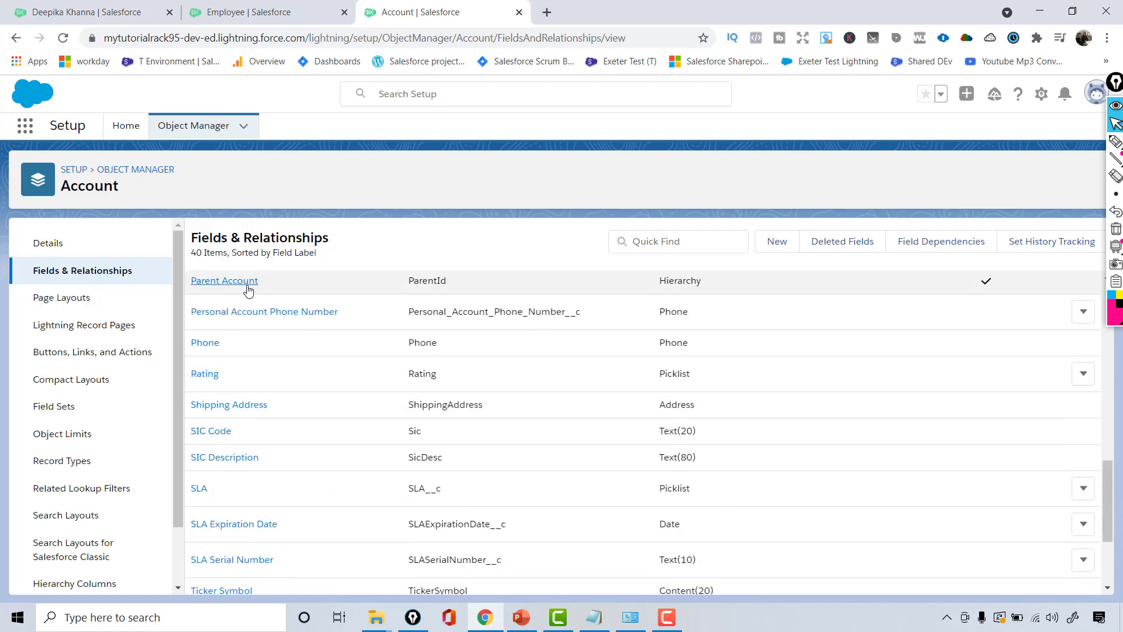
drag(534, 316, 191, 315)
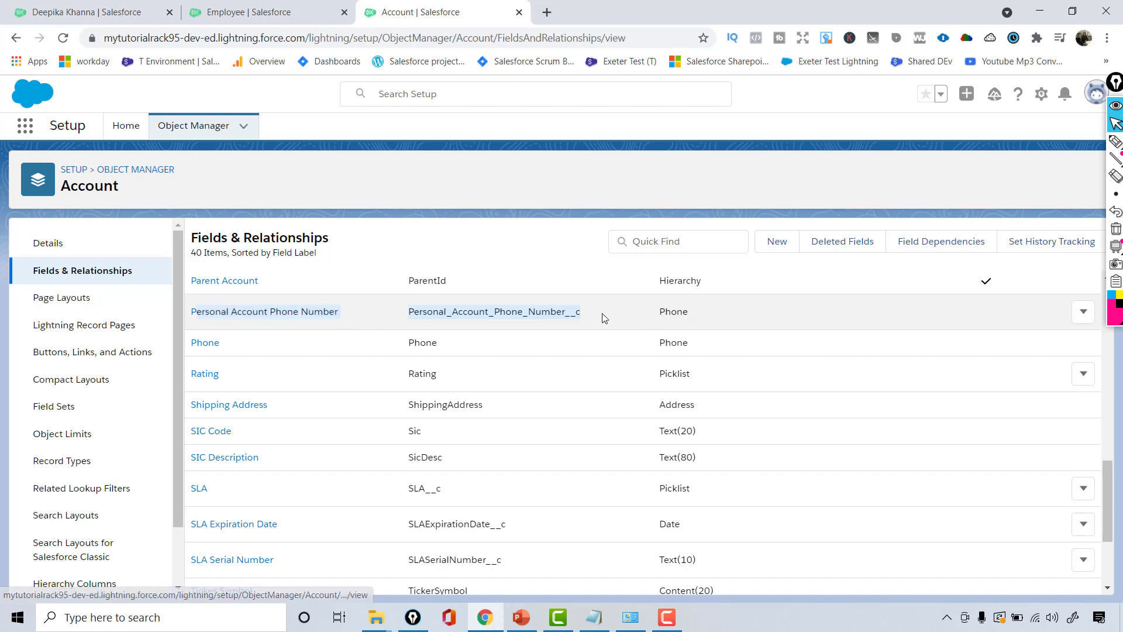
double_click(568, 314)
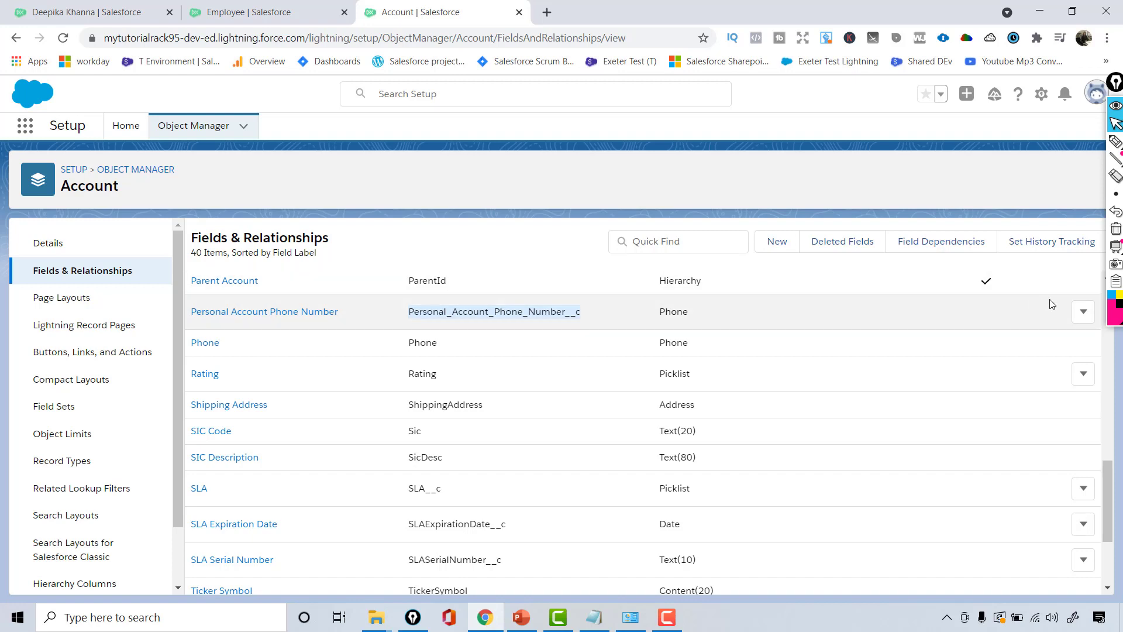
click(1083, 311)
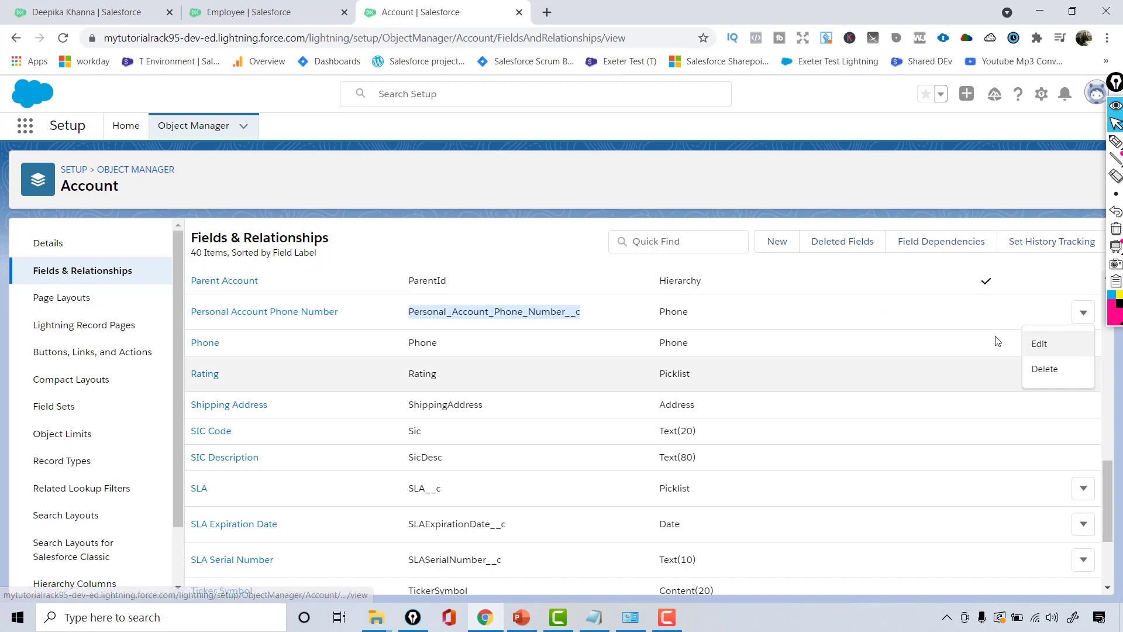
click(1052, 372)
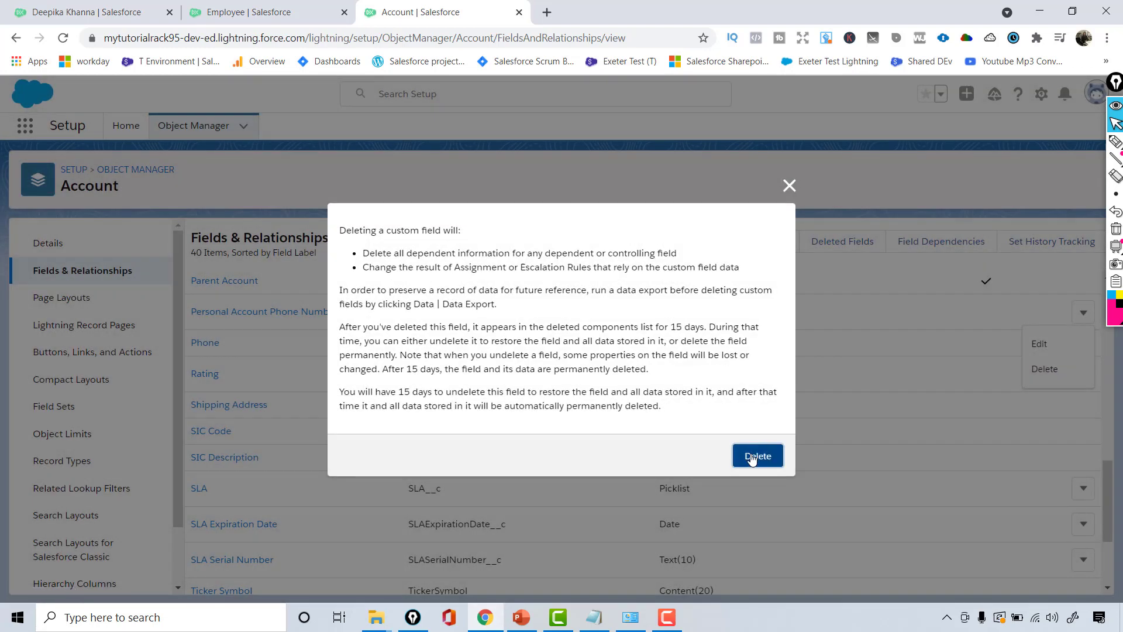
click(755, 456)
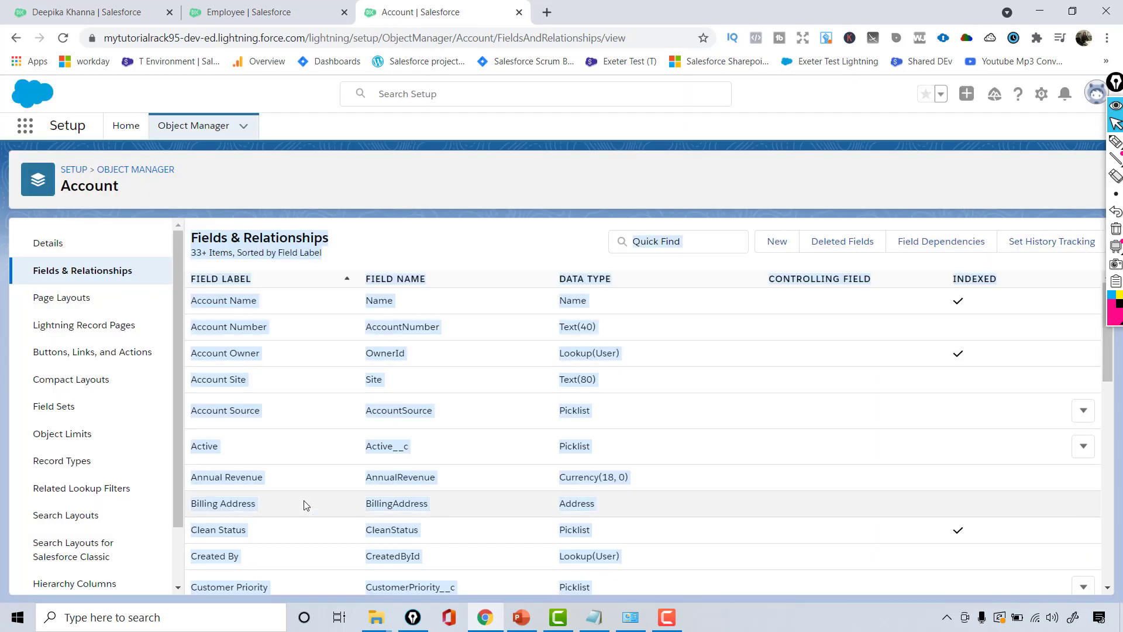
Open Account's Deleted Fields page and highlight its heading and the first deleted field's API name
click(849, 242)
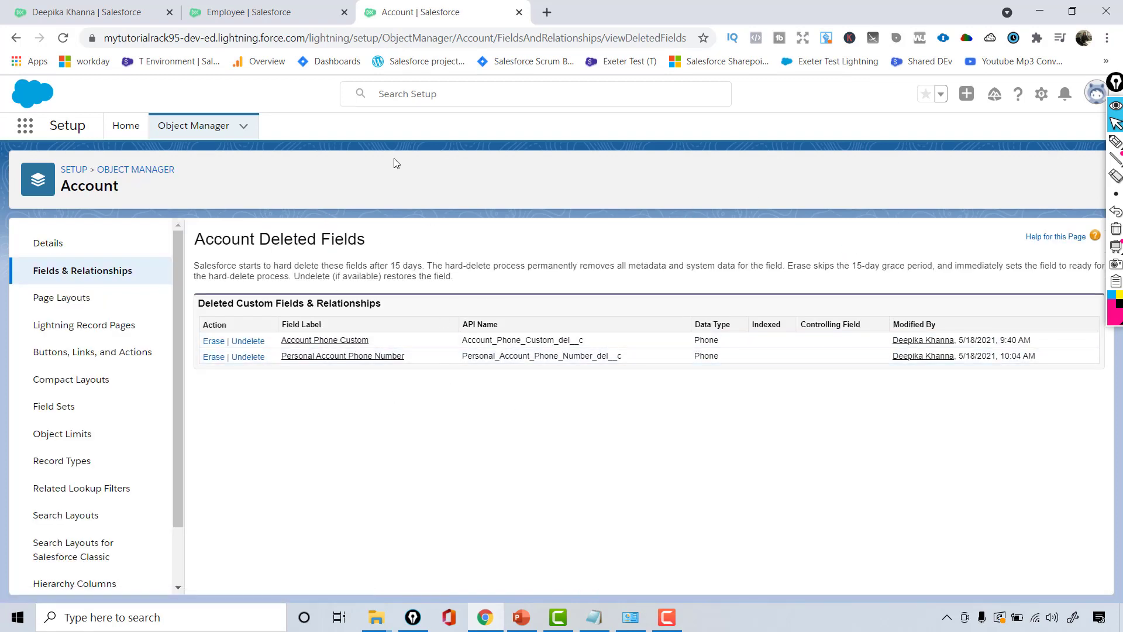
drag(218, 245, 393, 247)
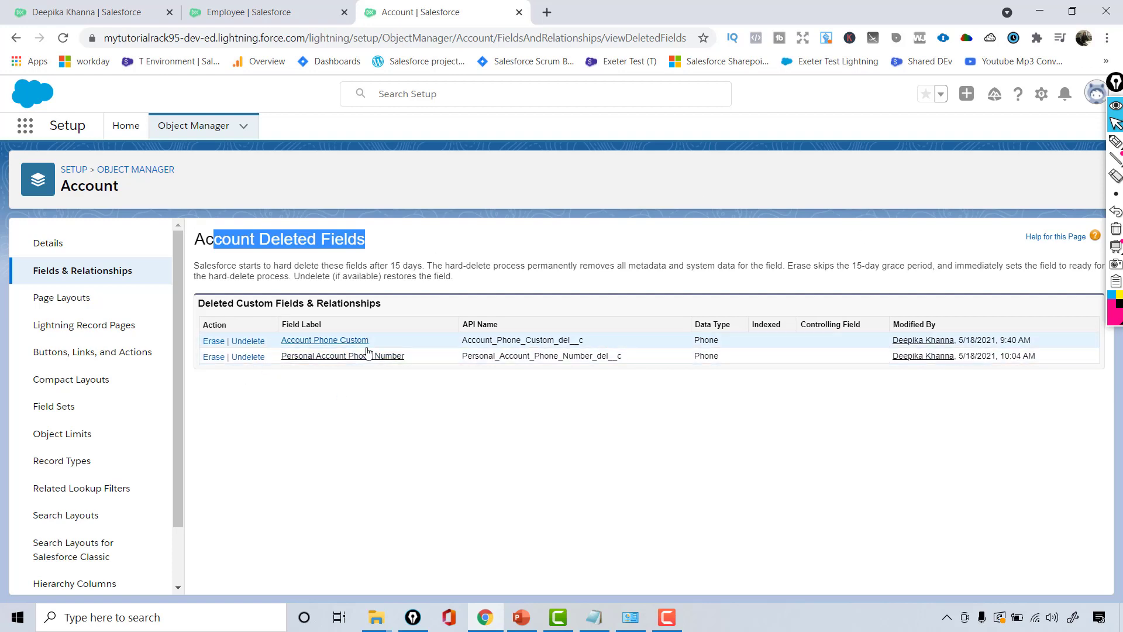
drag(477, 339, 601, 345)
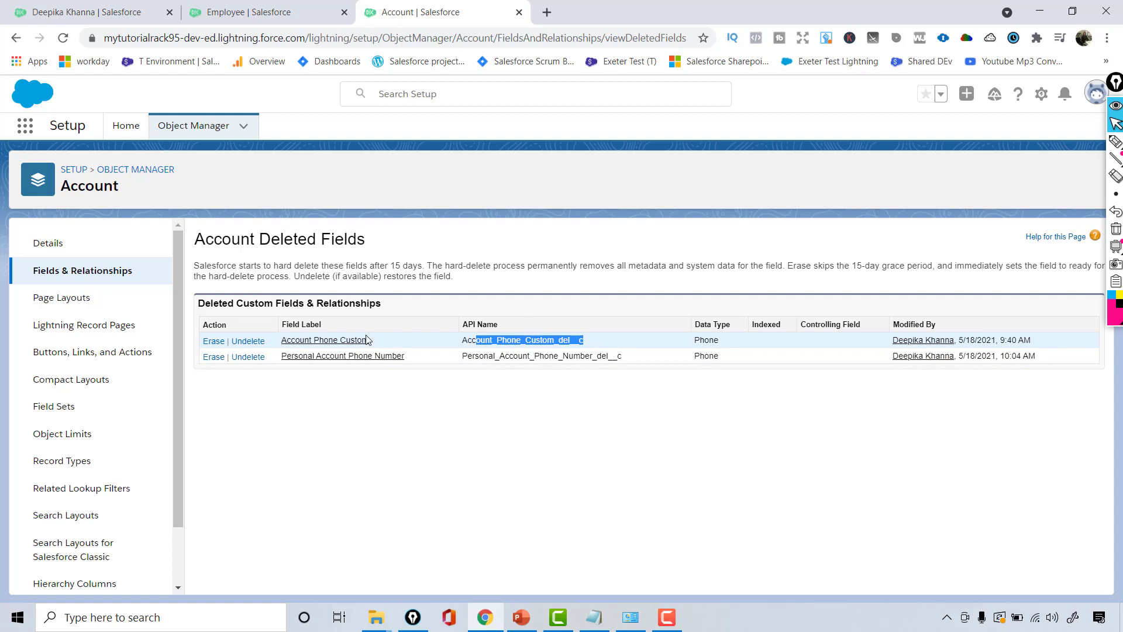
Undelete the Personal Account Phone Number field and confirm the restore
click(263, 359)
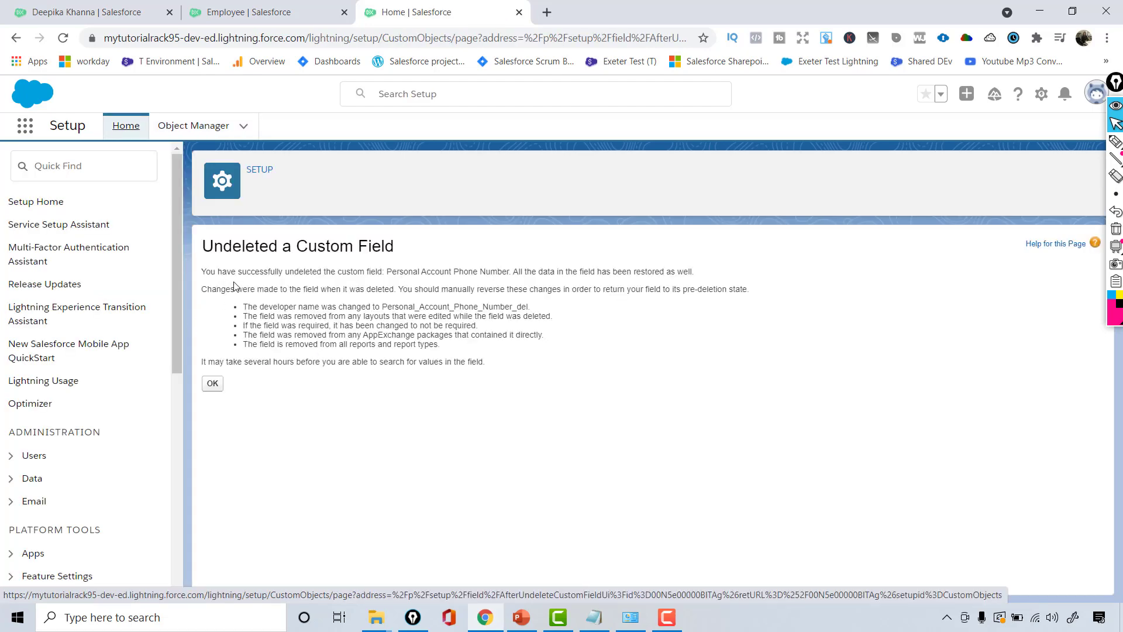
click(213, 383)
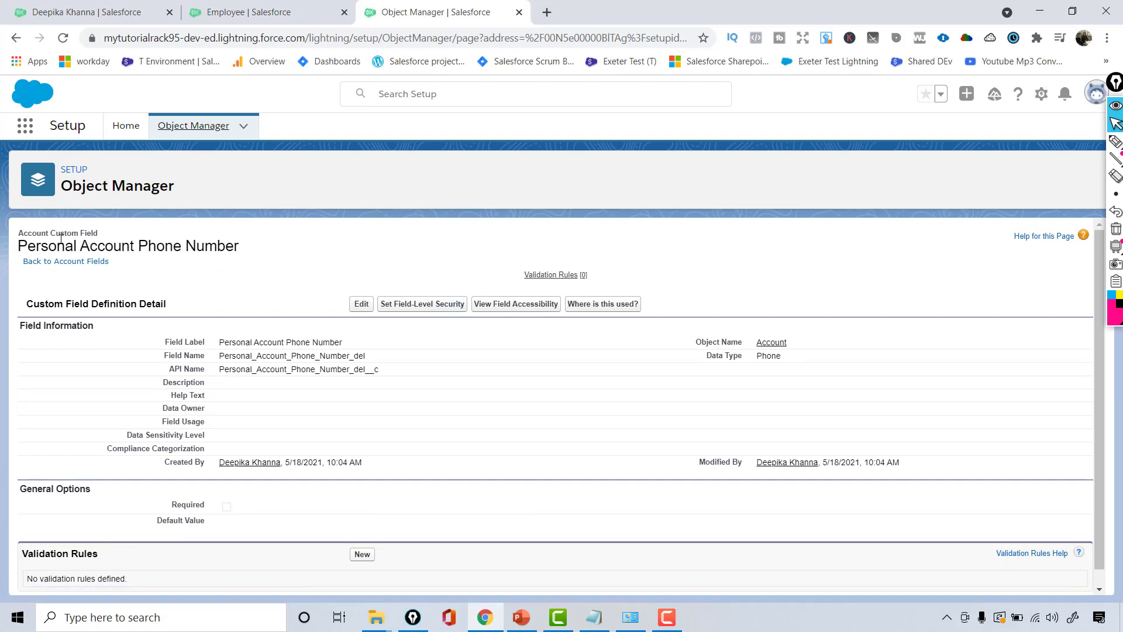
drag(31, 245, 244, 262)
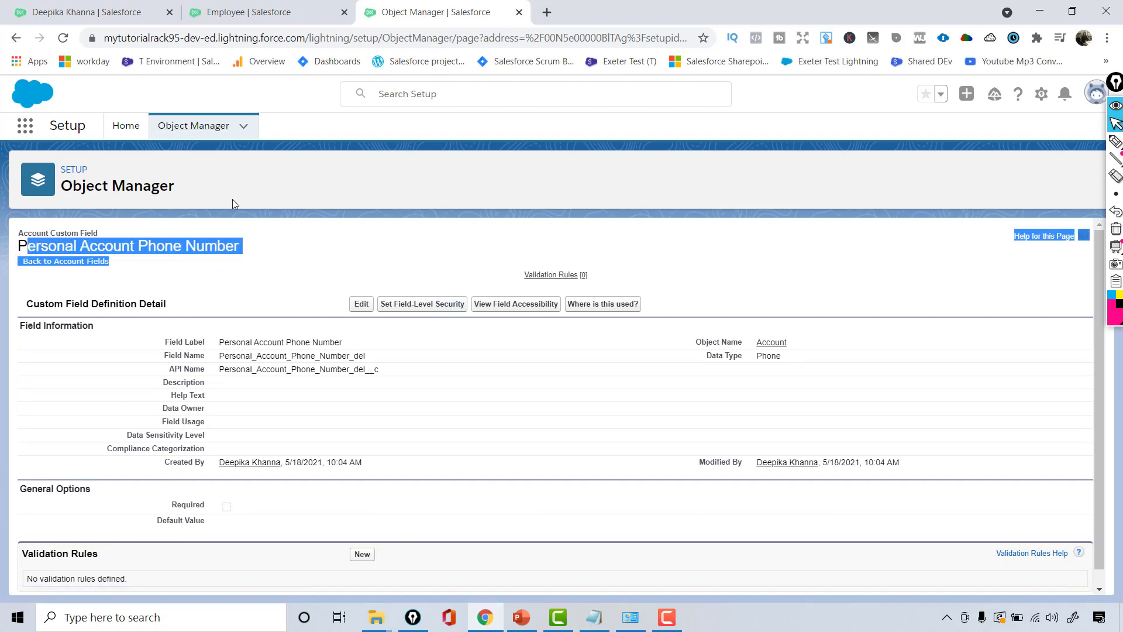
Find the restored field among Account's fields by searching 'Phon' and open its detail page
click(192, 124)
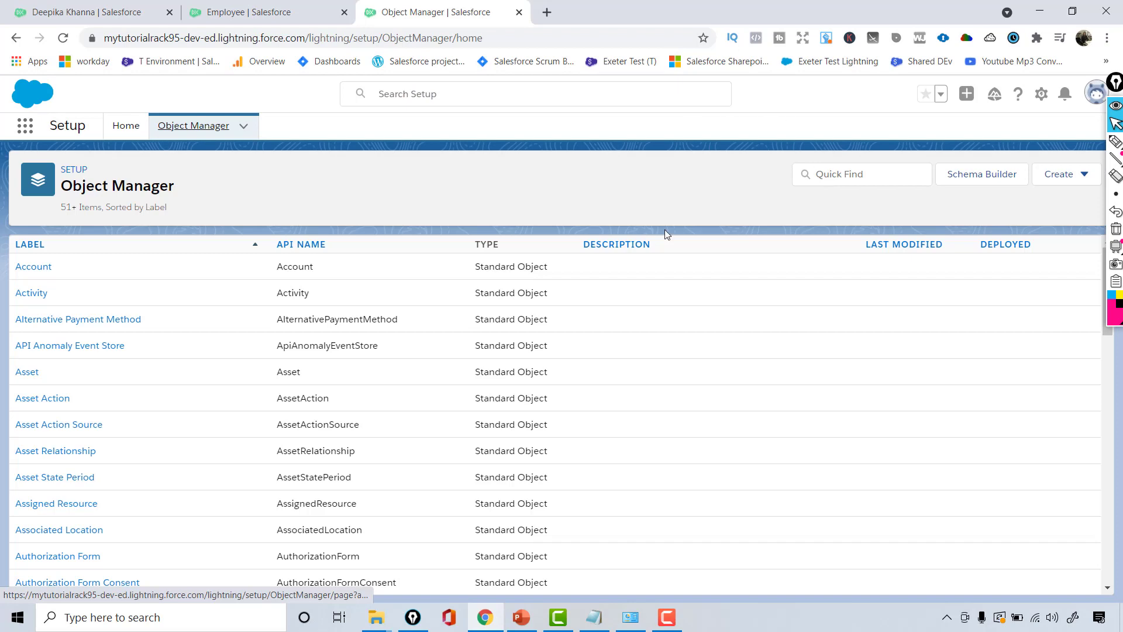
click(26, 267)
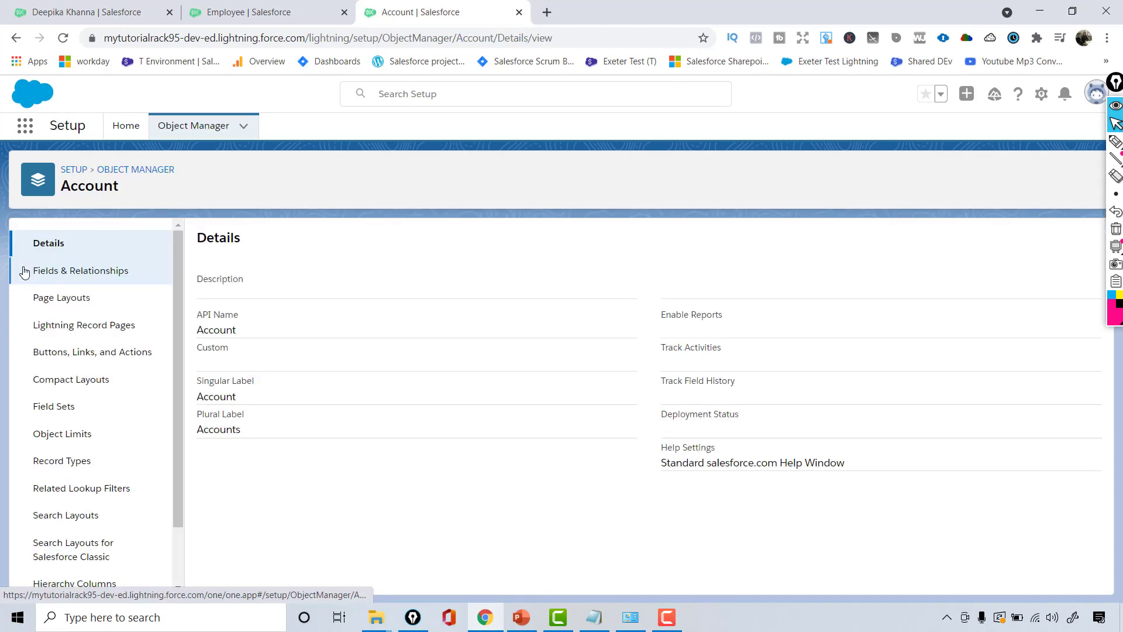
click(56, 273)
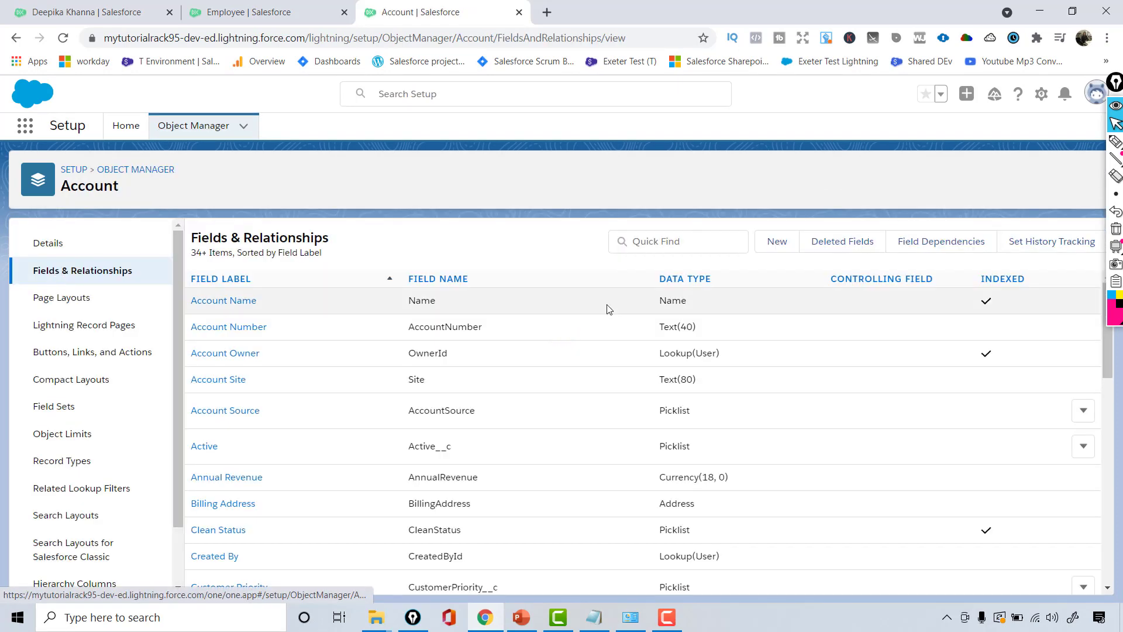
click(693, 245)
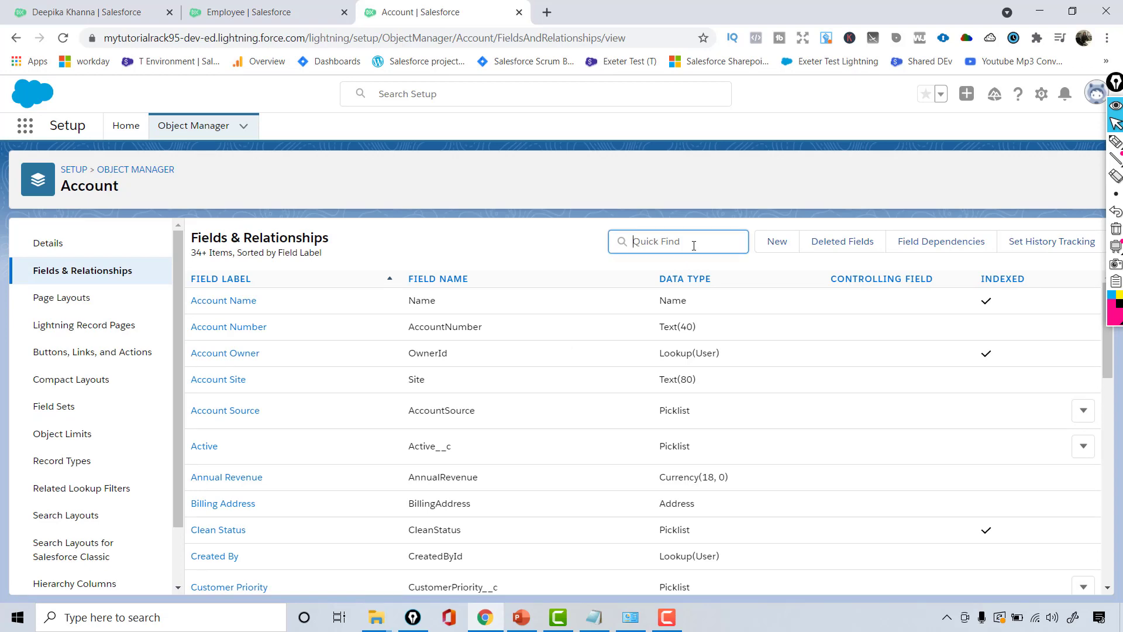
text(Phone)
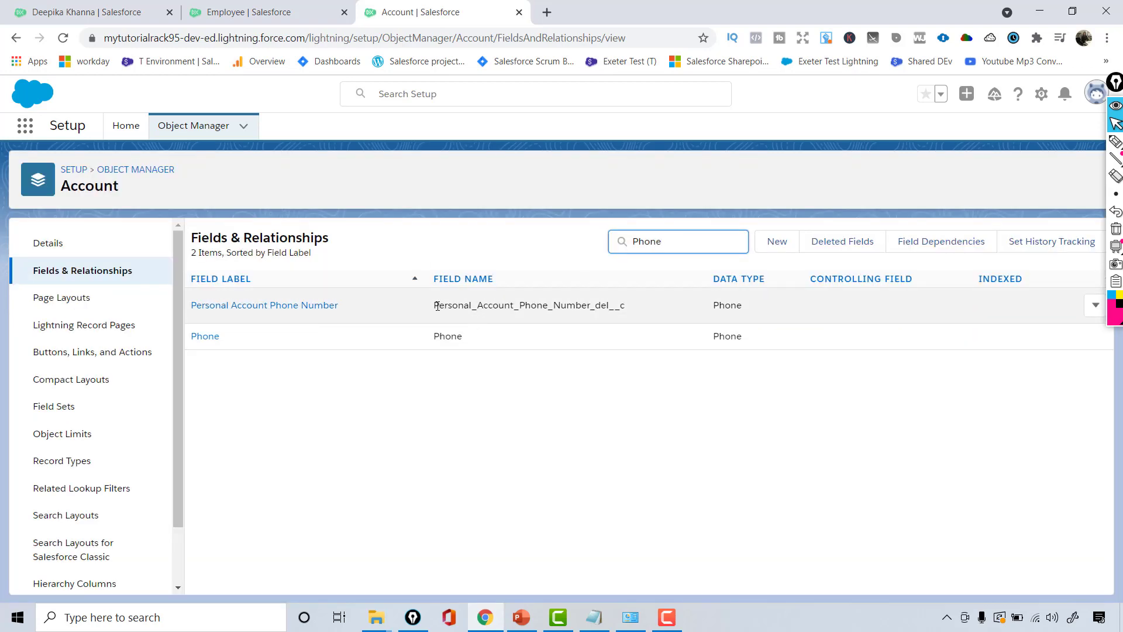
click(436, 307)
drag(462, 309, 612, 310)
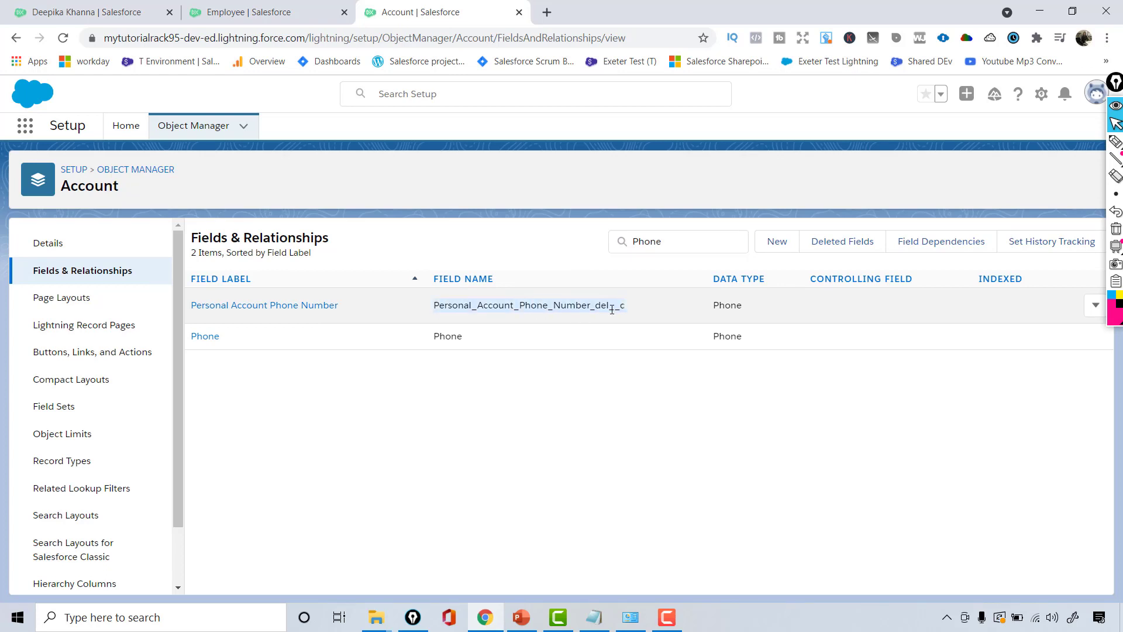
click(240, 305)
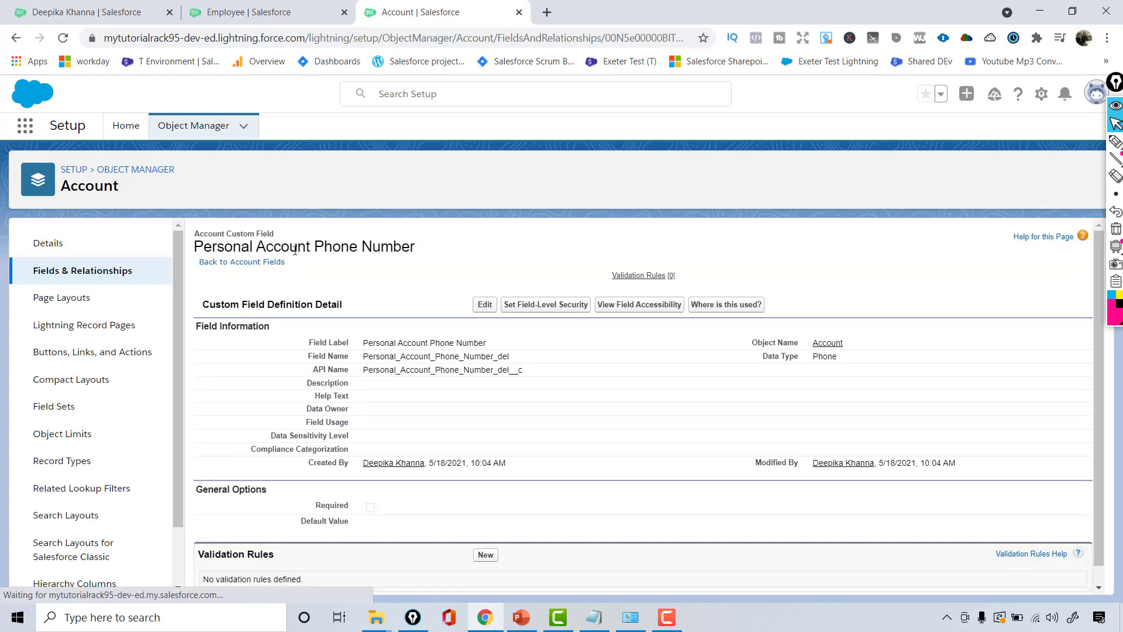
Filter Account fields by 'P' and delete Personal_Account_Phone_Number_del__c, confirming the deletion
click(100, 275)
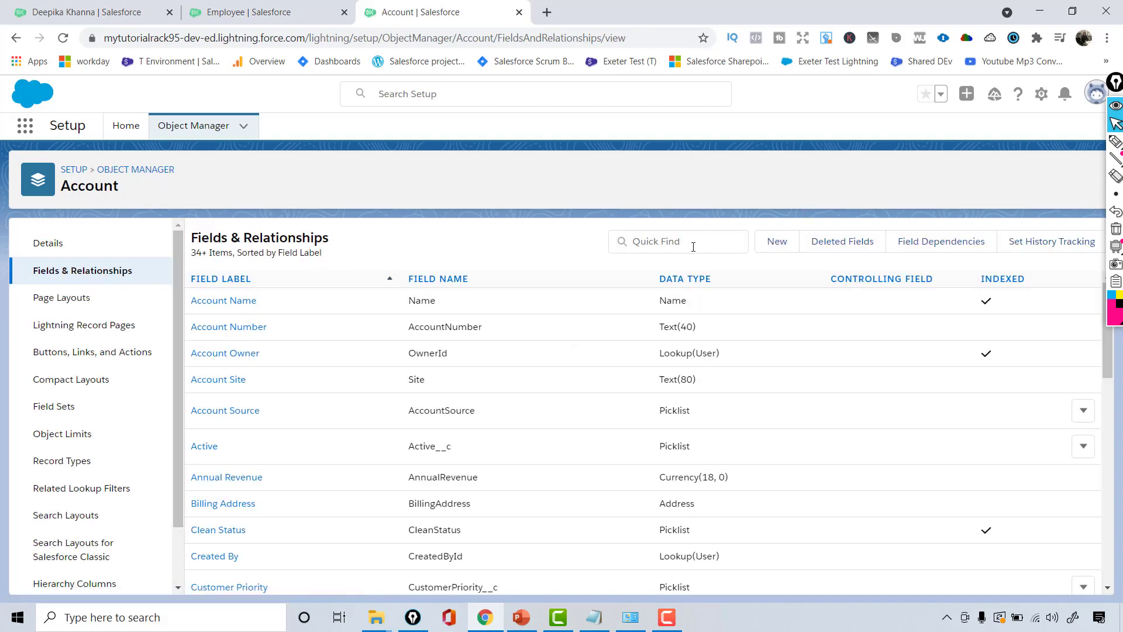
click(693, 246)
text(Phone)
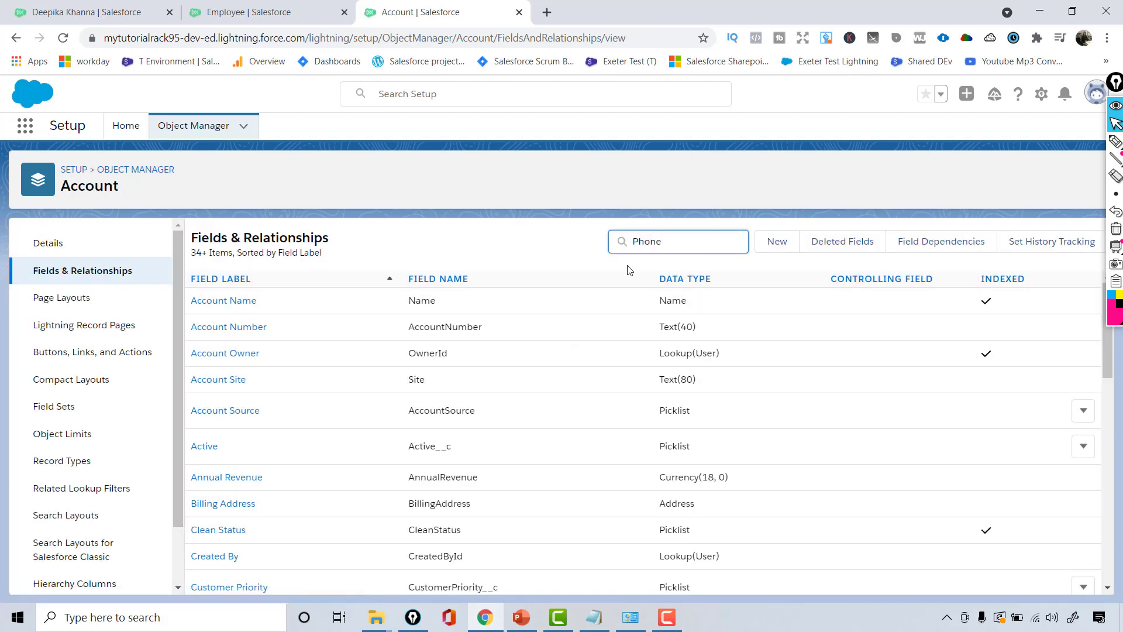
drag(650, 304, 433, 305)
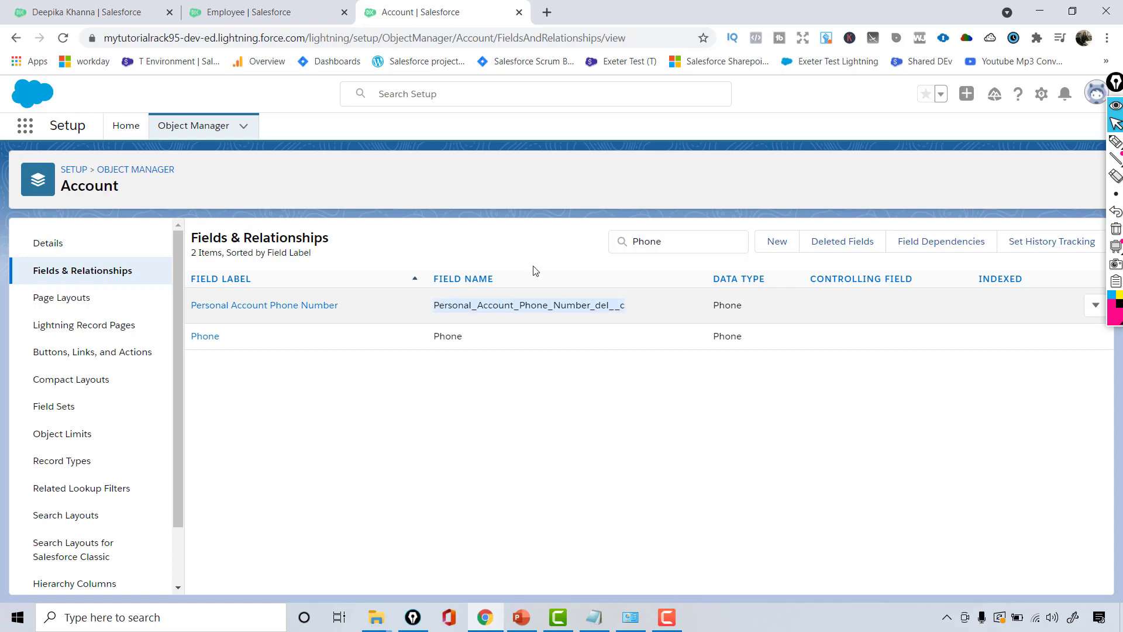
click(1095, 305)
click(1059, 363)
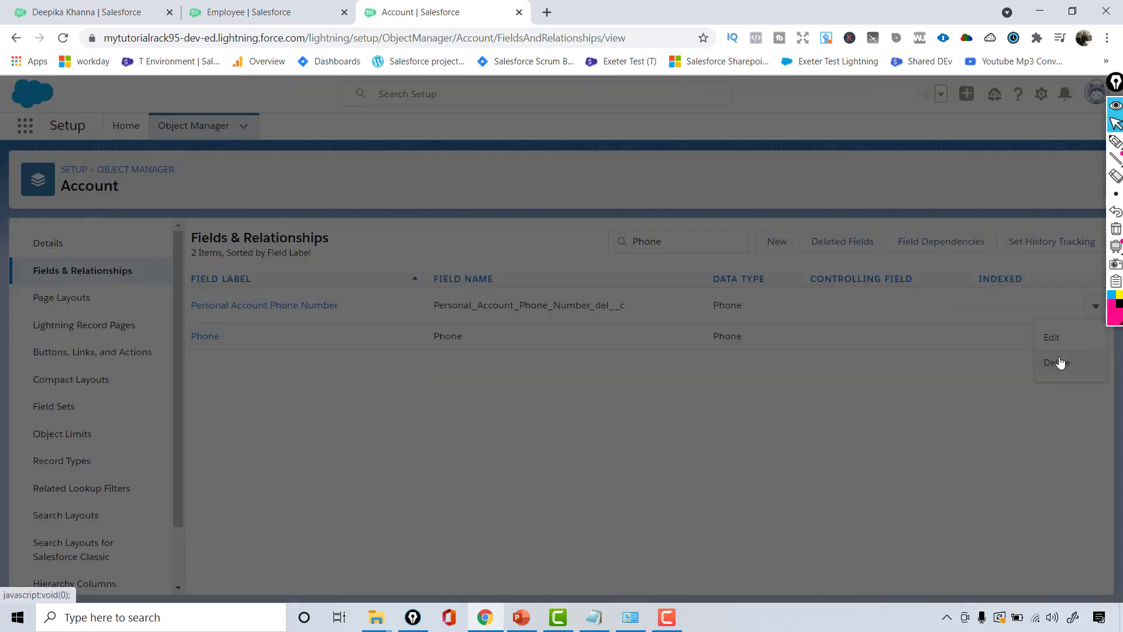
click(757, 458)
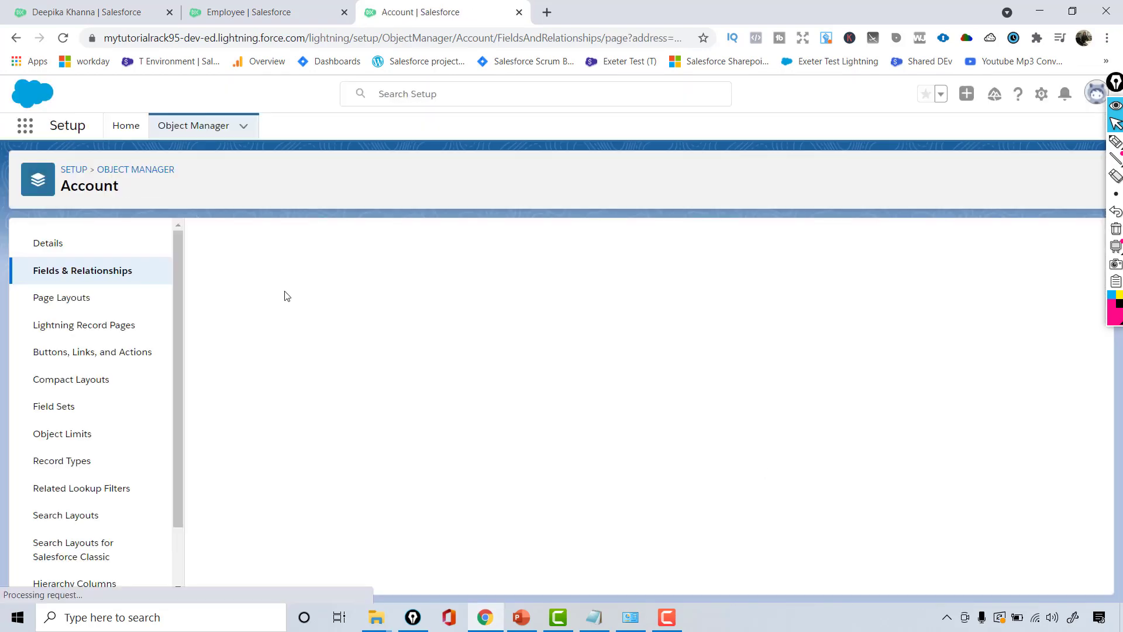
Check the Deleted Fields list for the phone field, then return to Account's Fields & Relationships
click(842, 240)
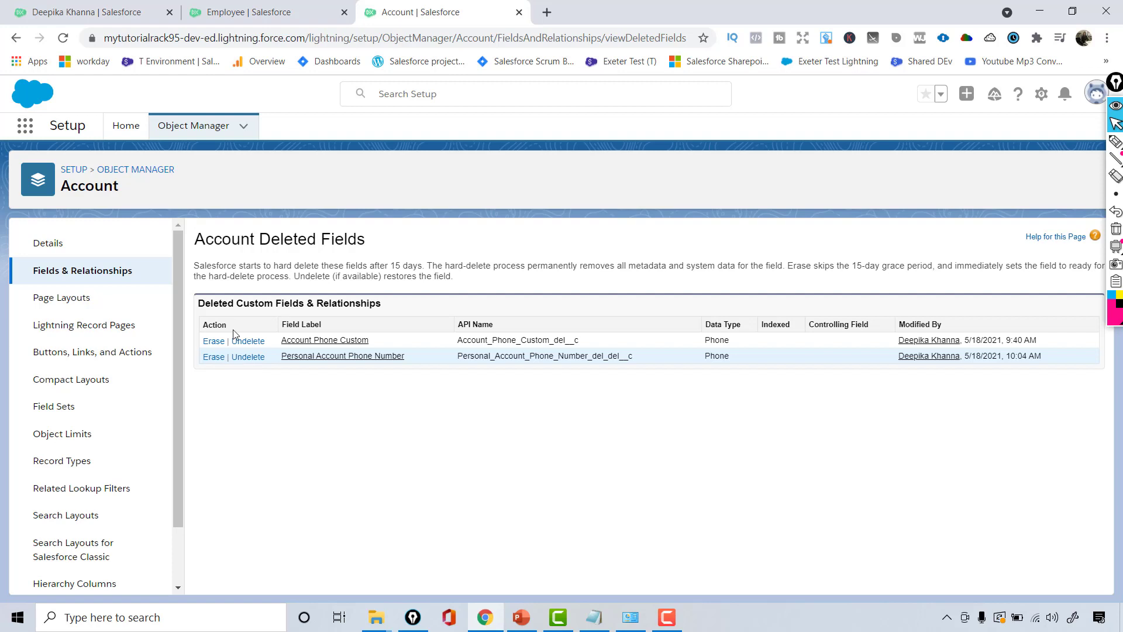
click(94, 271)
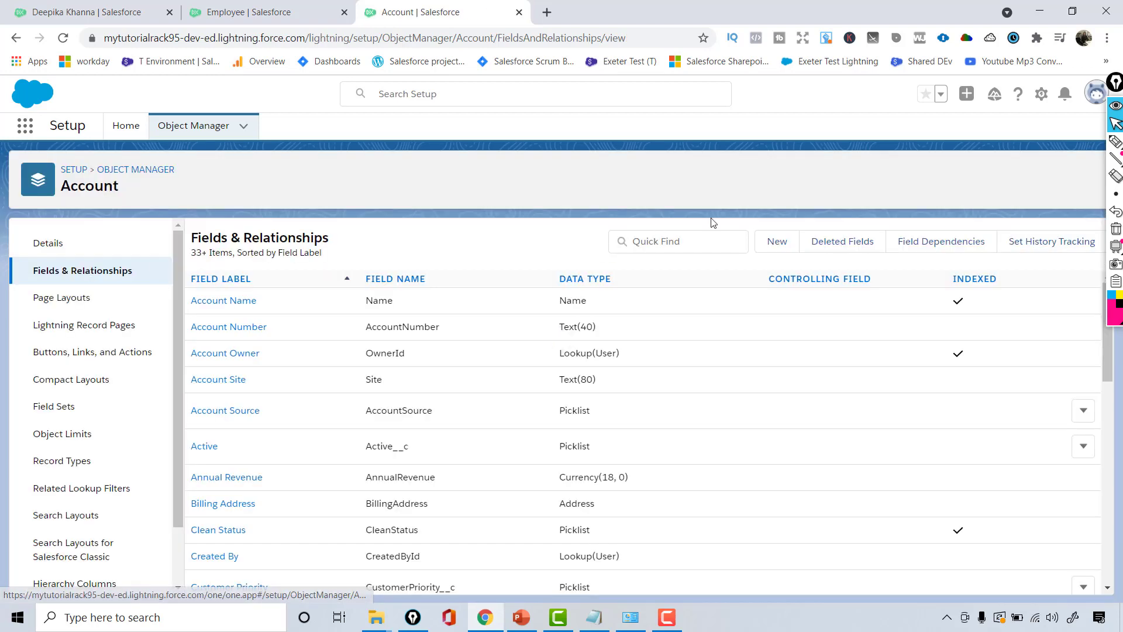
Search Account fields for 'created' to inspect the Created By field's data type
click(695, 246)
text(cre)
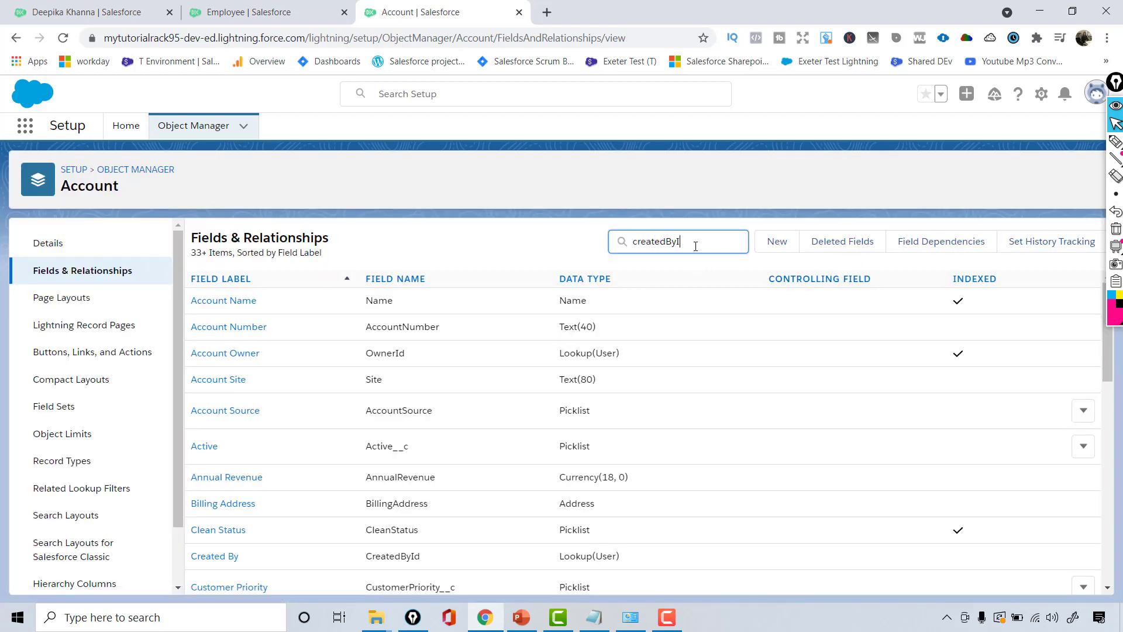
text(atedByI)
key(BackSpace)
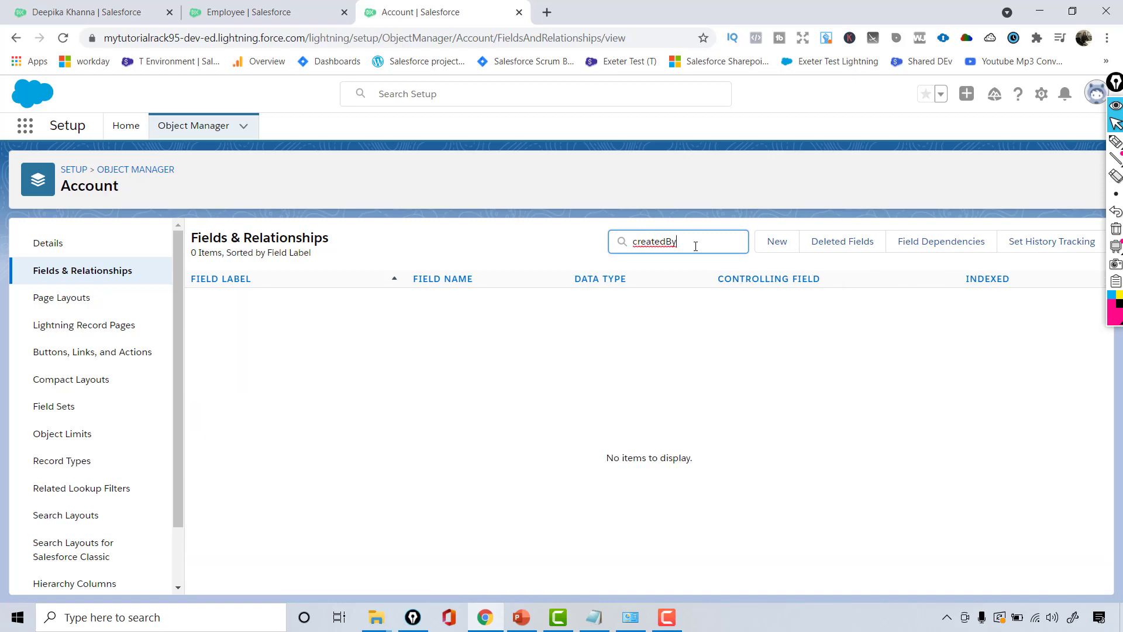
key(BackSpace)
key(BackSpace)
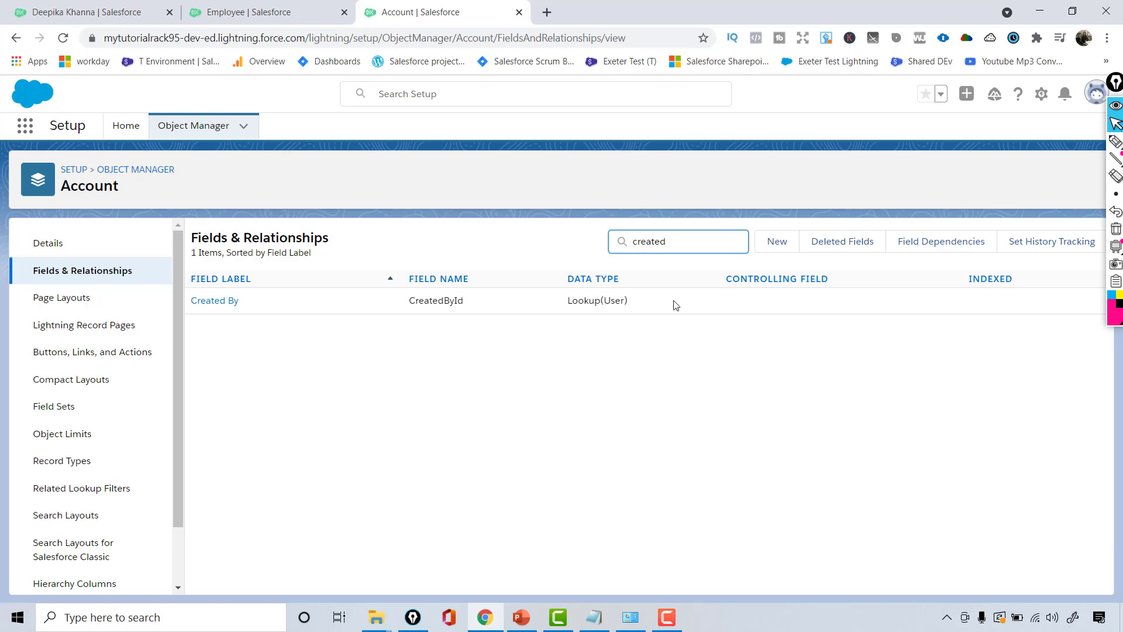
drag(637, 309, 764, 325)
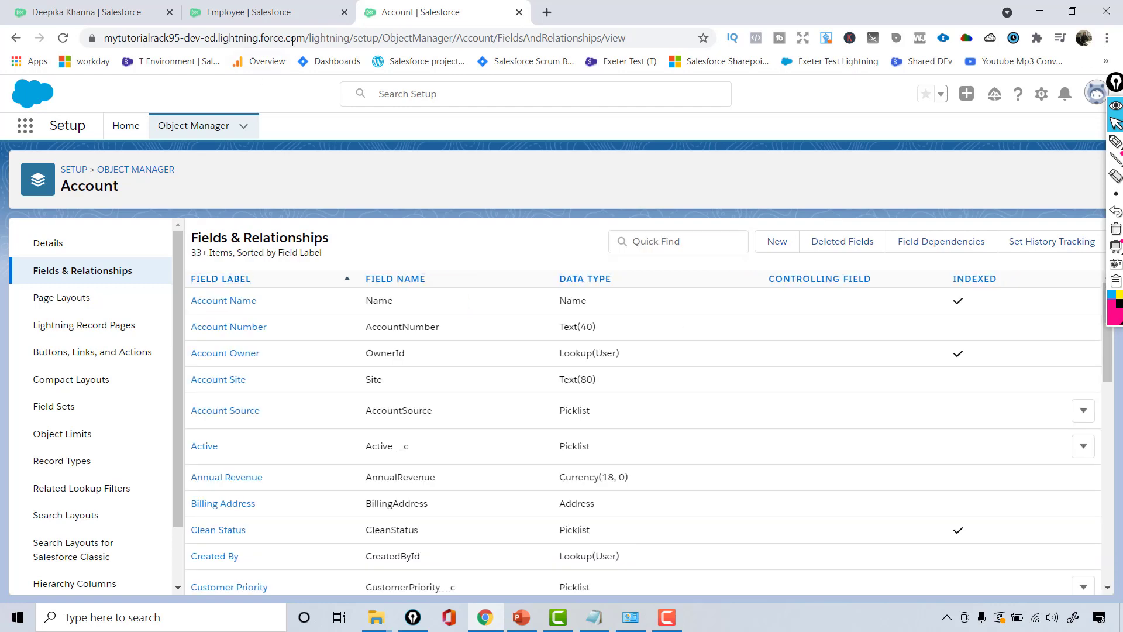
click(277, 11)
Replace the surname in the Employee Name with the employee's new surname and save
click(93, 12)
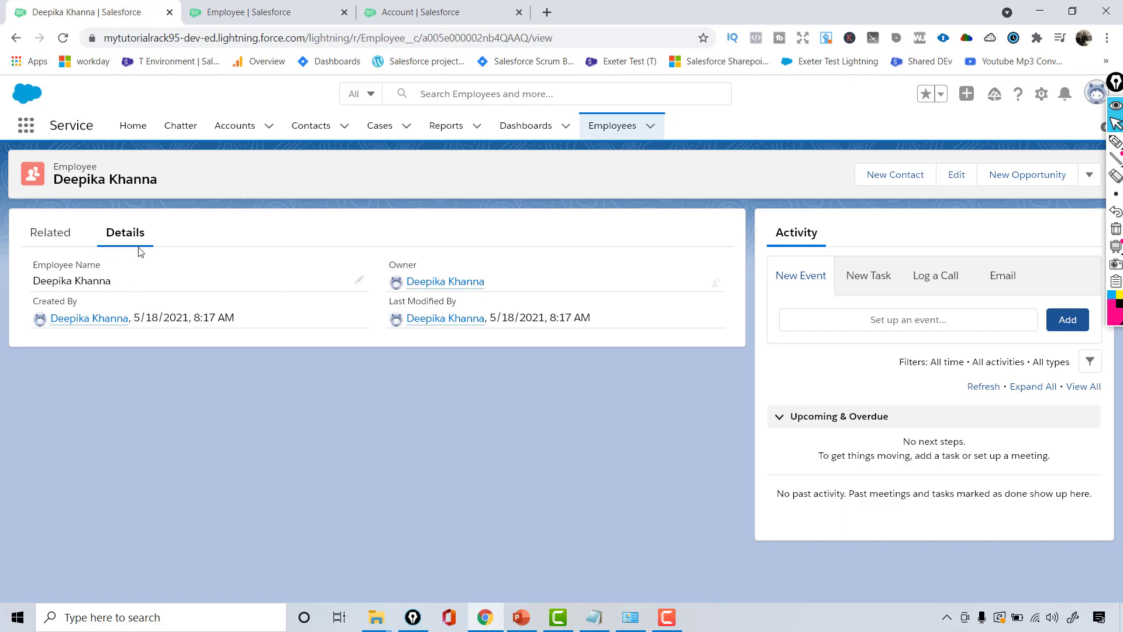
click(360, 280)
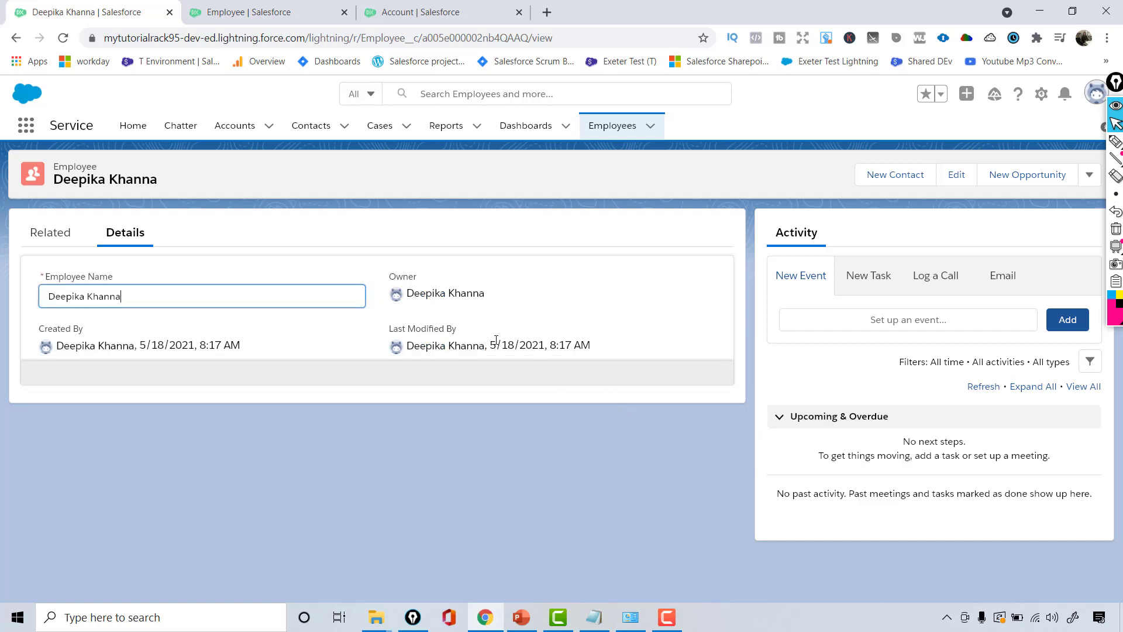
drag(496, 341, 535, 346)
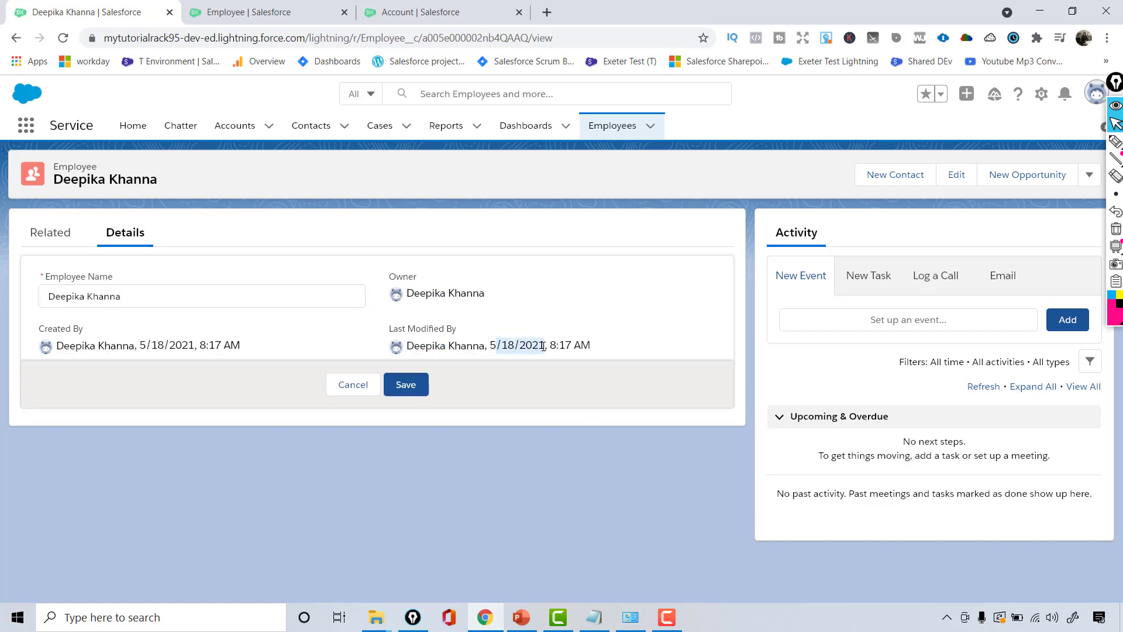
click(225, 302)
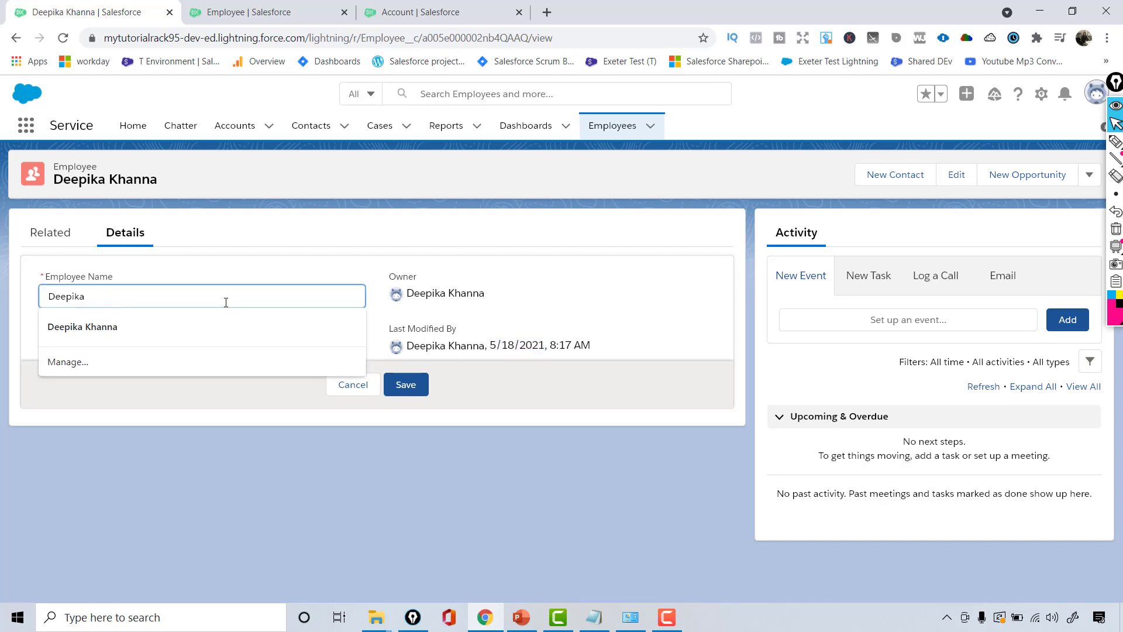
text(Aulakh)
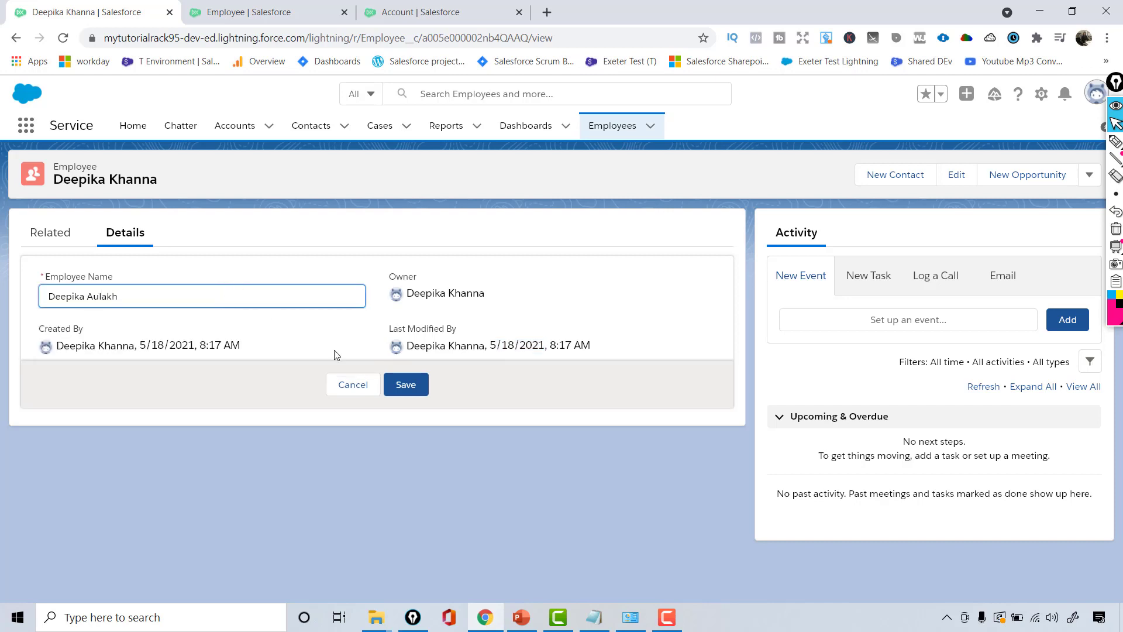
click(406, 384)
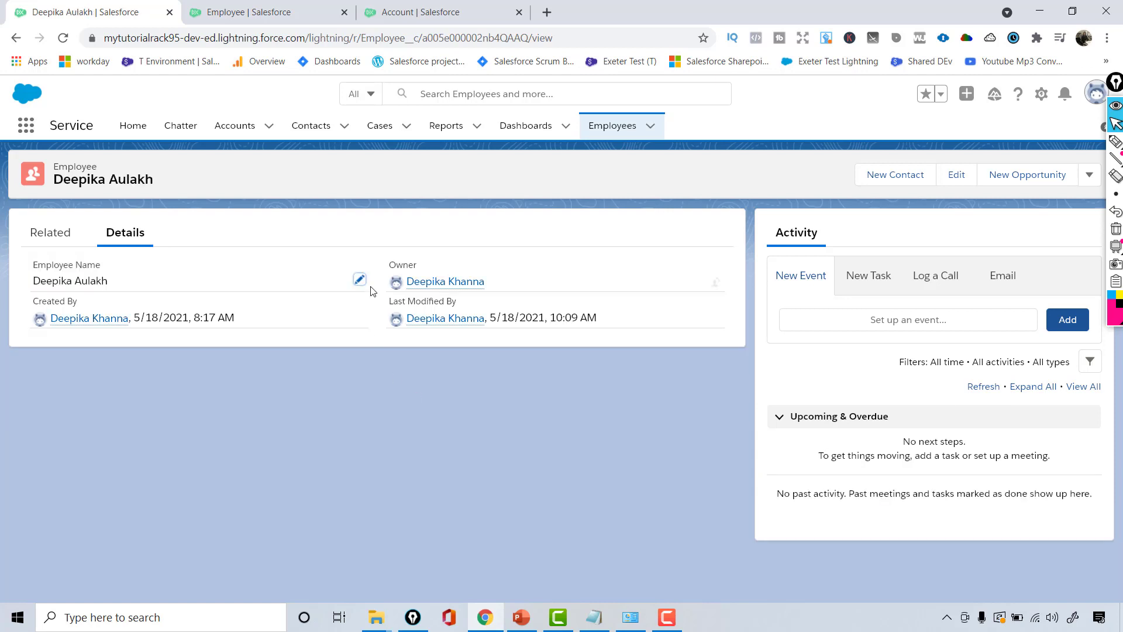
drag(393, 304, 471, 301)
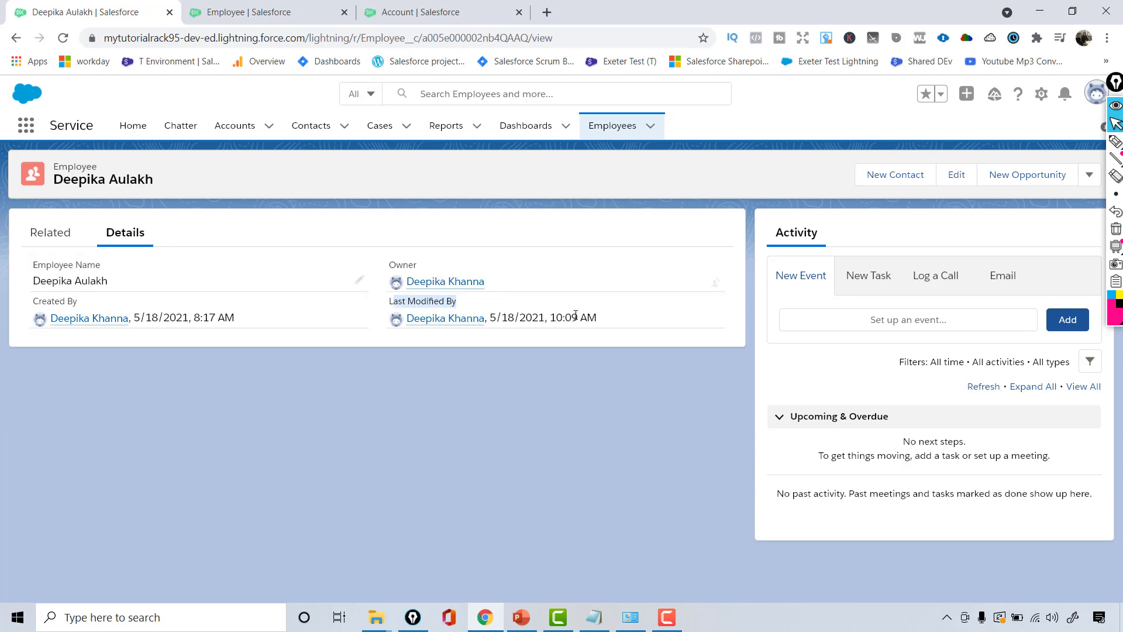
drag(550, 317, 598, 321)
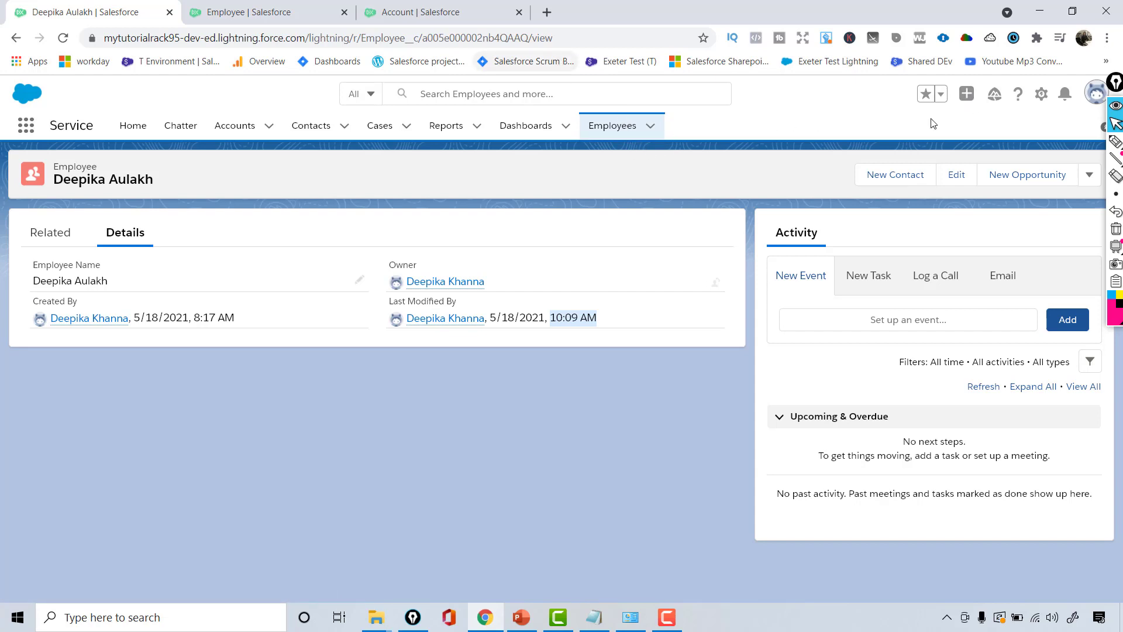
Open the Employee object in Object Manager via the Setup gear's Edit Object option
click(1041, 94)
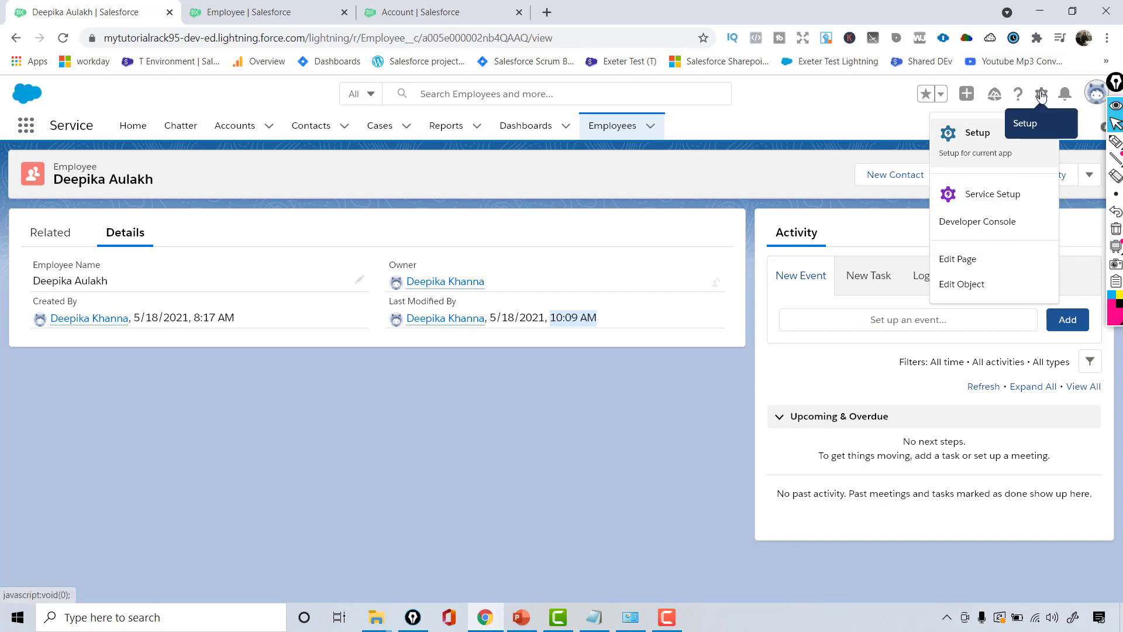
click(958, 292)
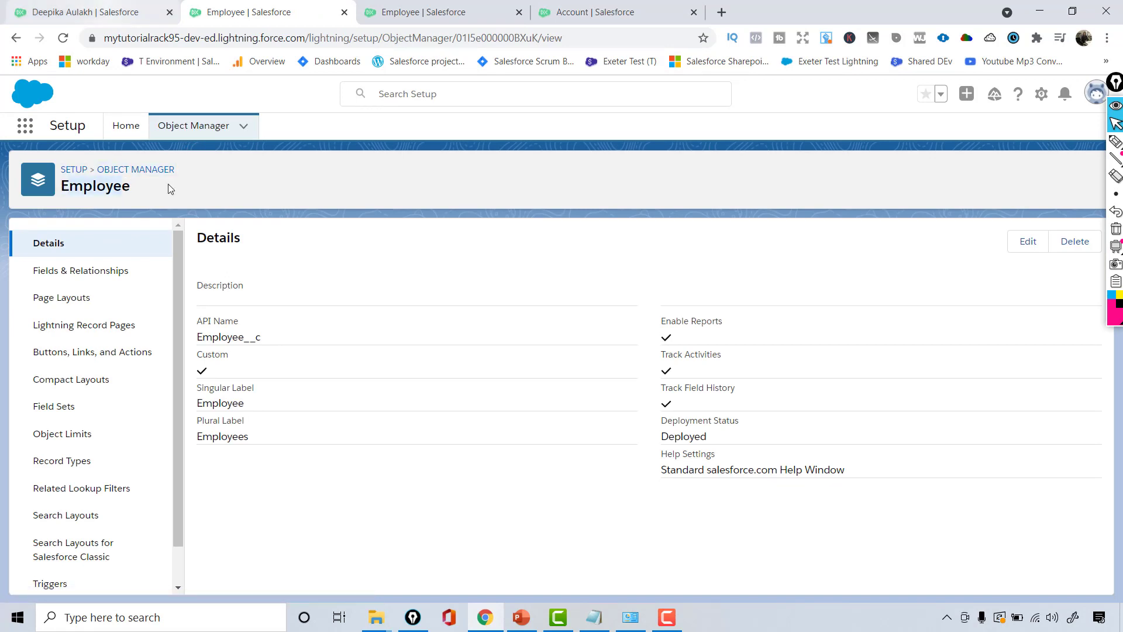
click(138, 10)
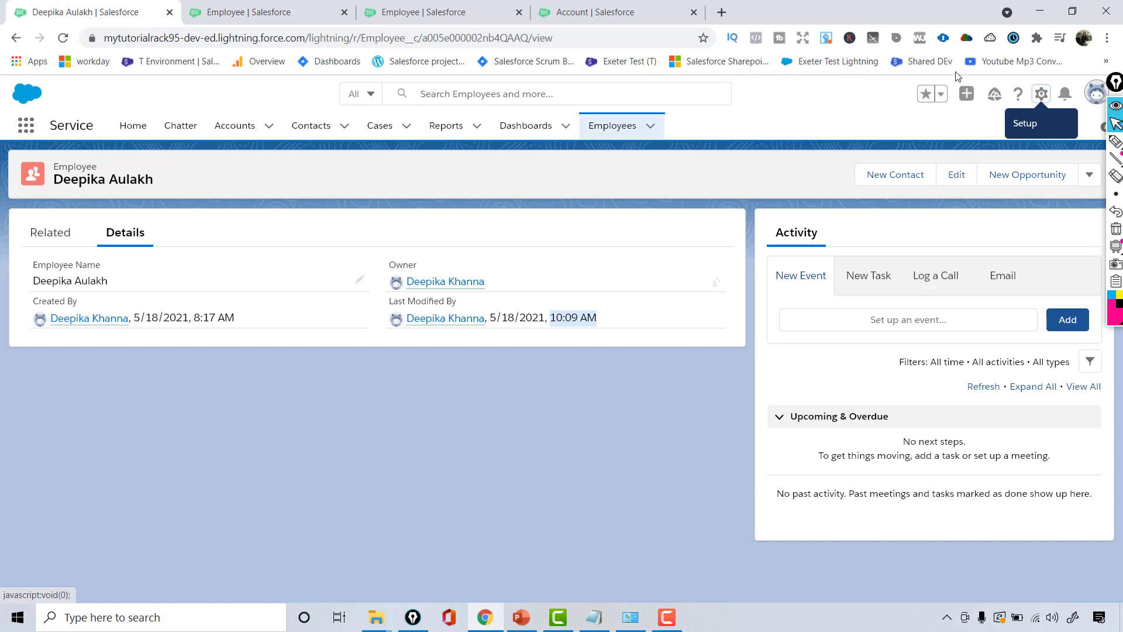
click(1041, 93)
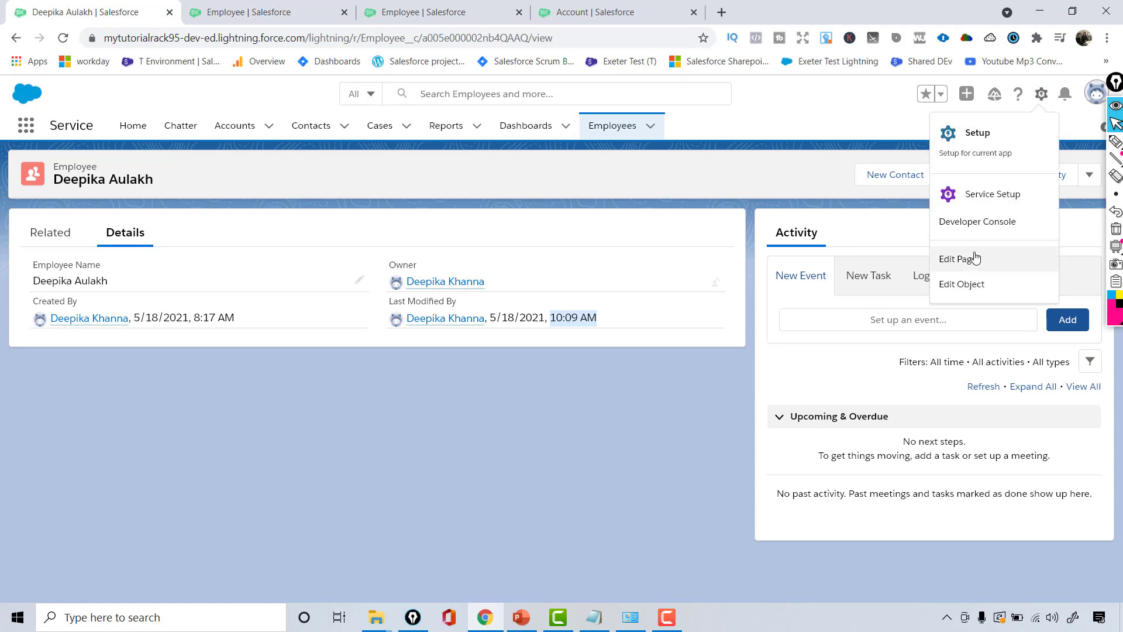
click(975, 285)
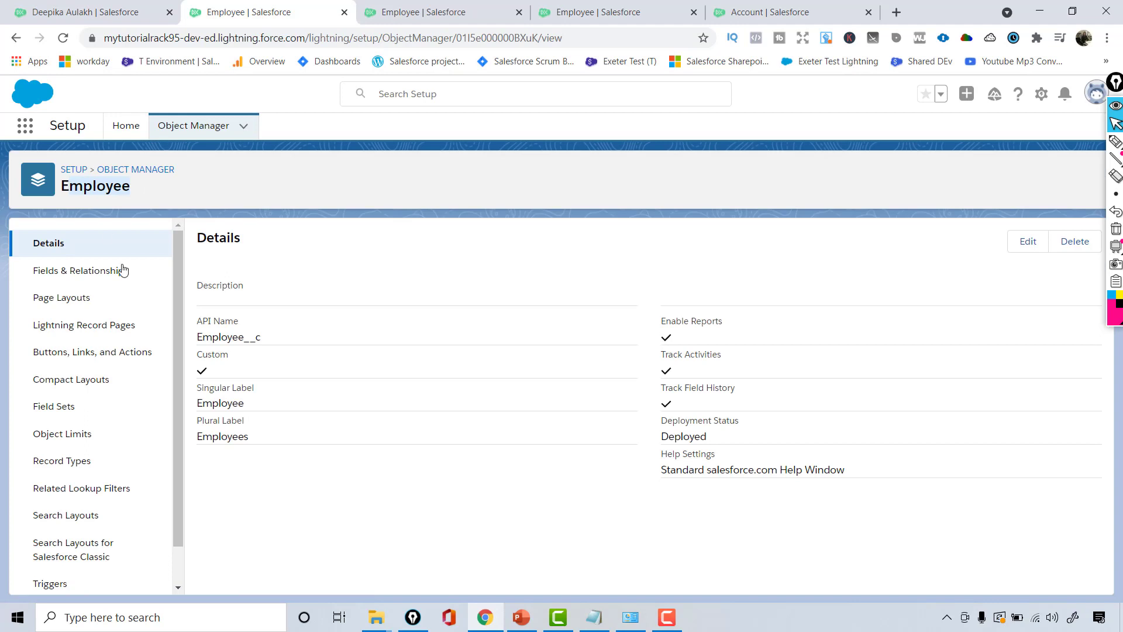
Begin a new Employee custom field with the Text data type and advance to its details
click(82, 275)
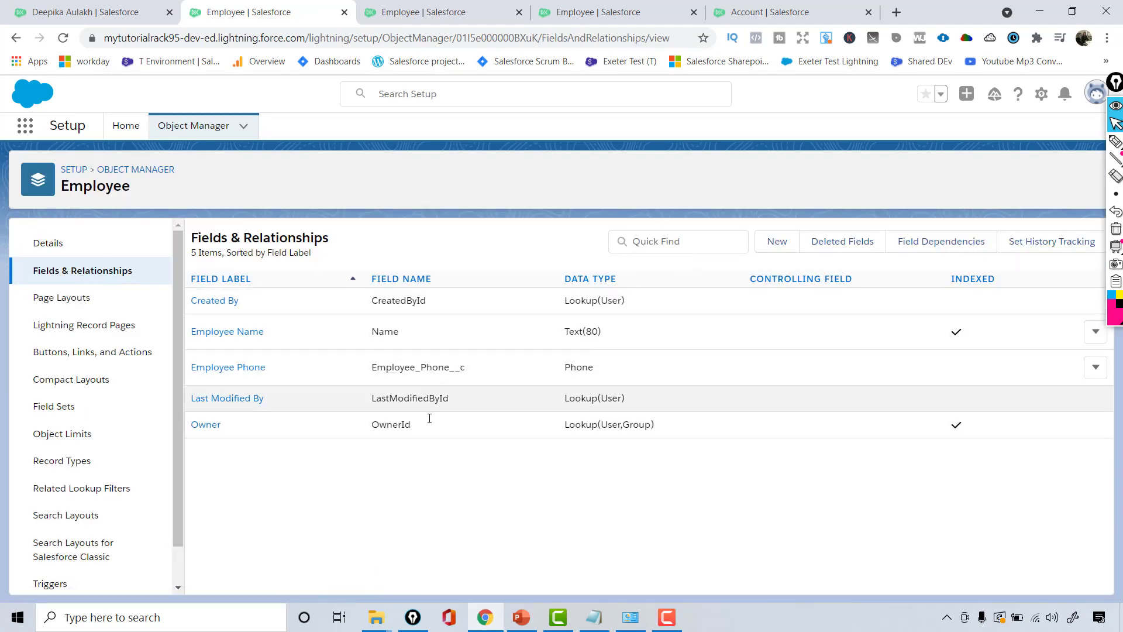
click(775, 243)
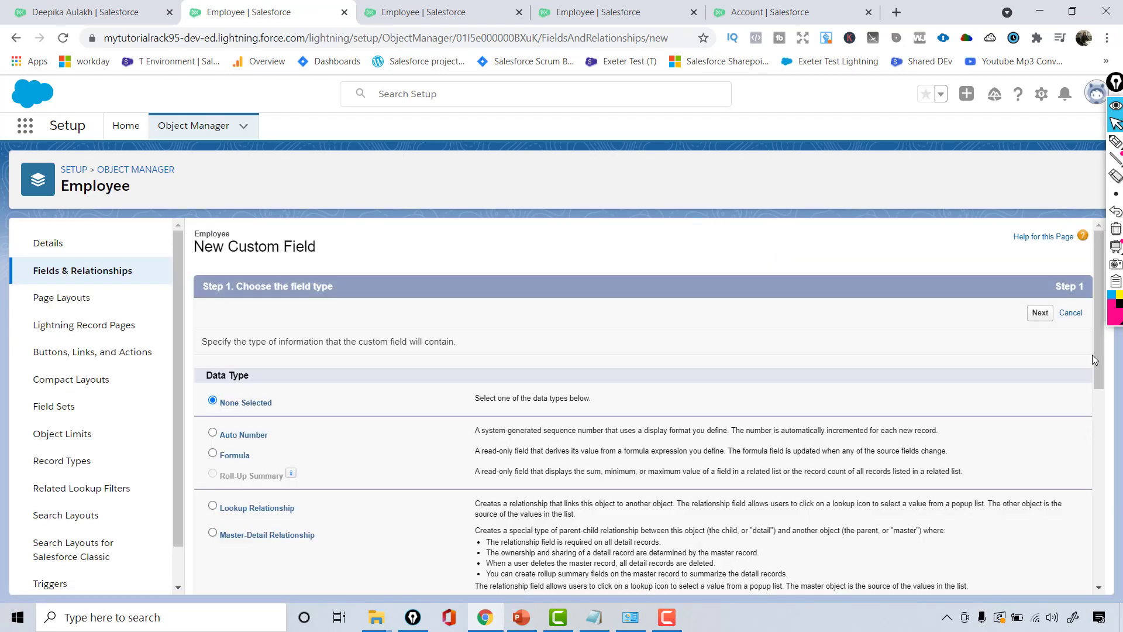
drag(1094, 354, 1110, 539)
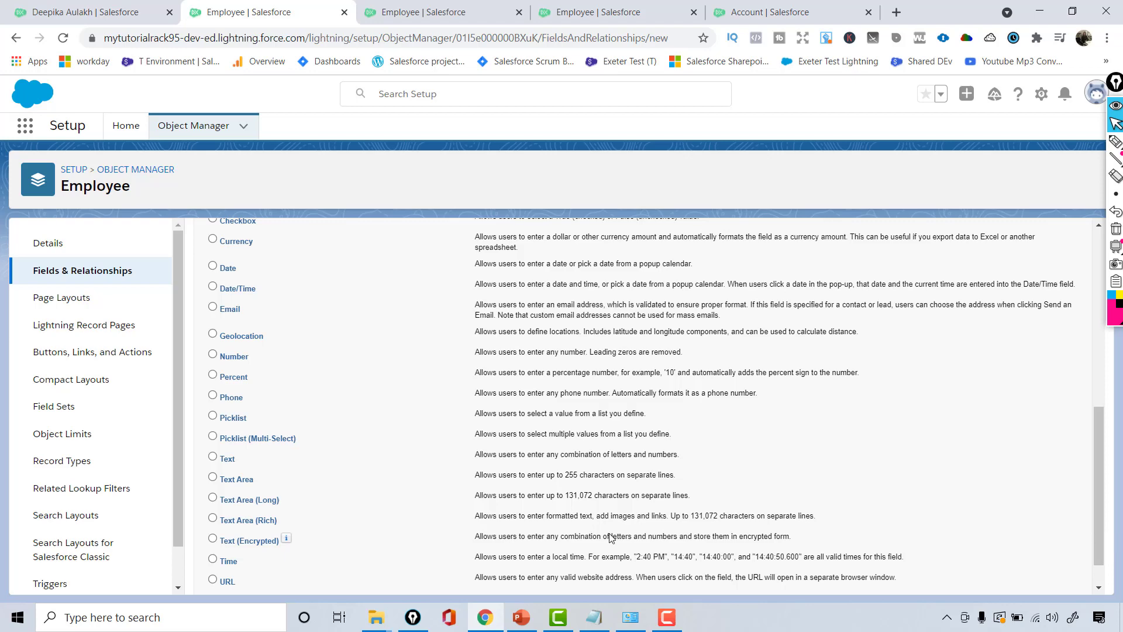
click(212, 456)
scroll(1099, 489, down, 2)
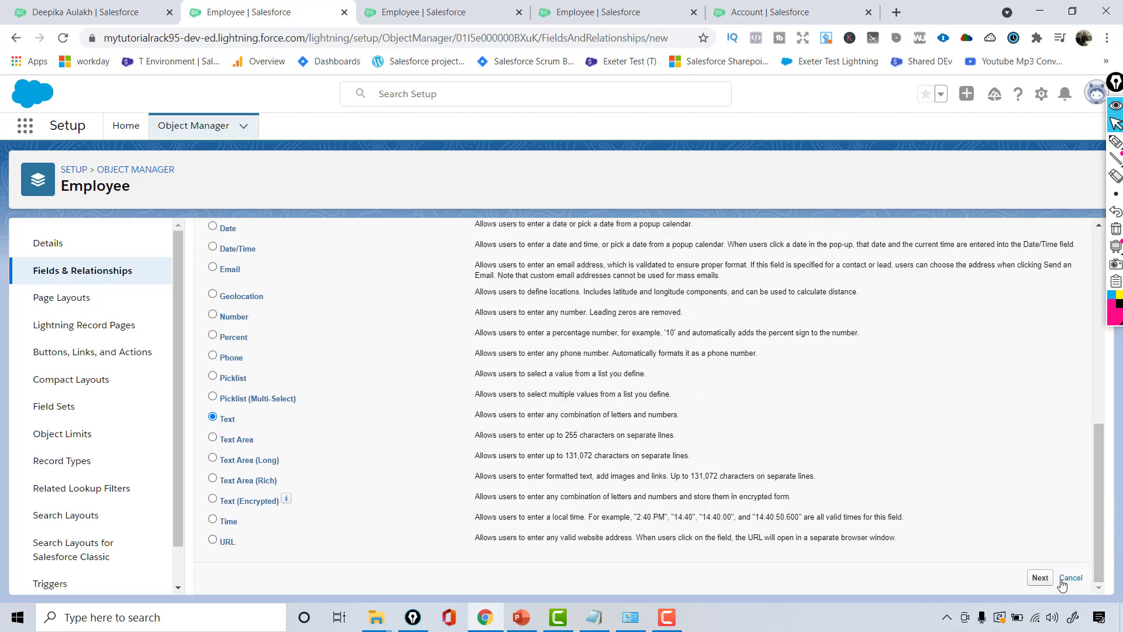
click(1044, 579)
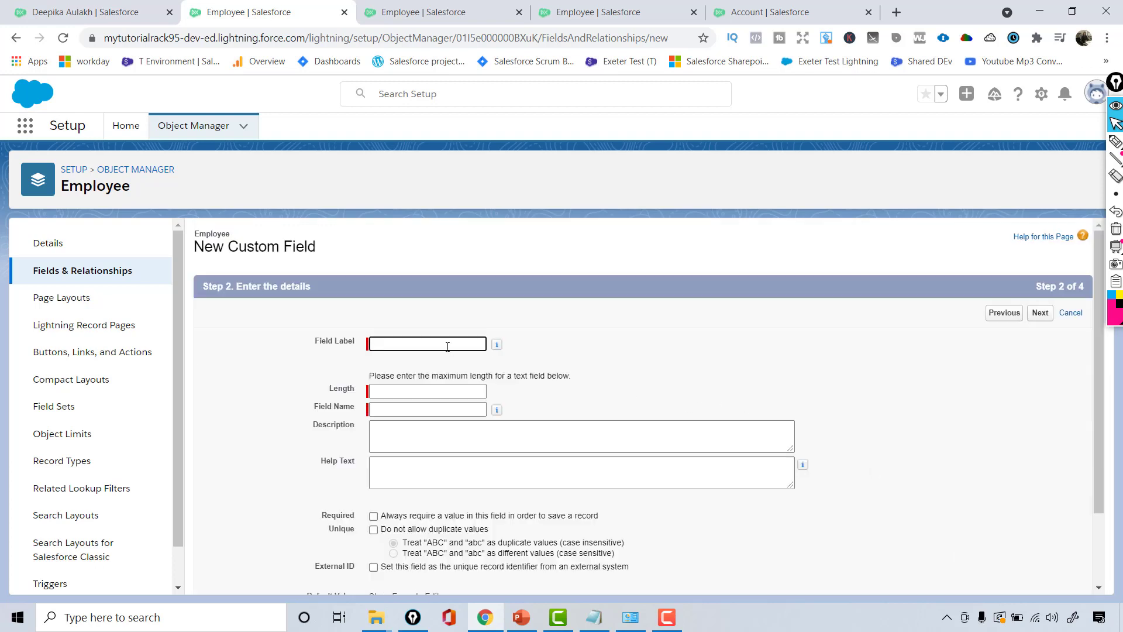
Label the field 'Employee Address' with length 200, keep default security and layout, and save
click(447, 347)
text(Employee)
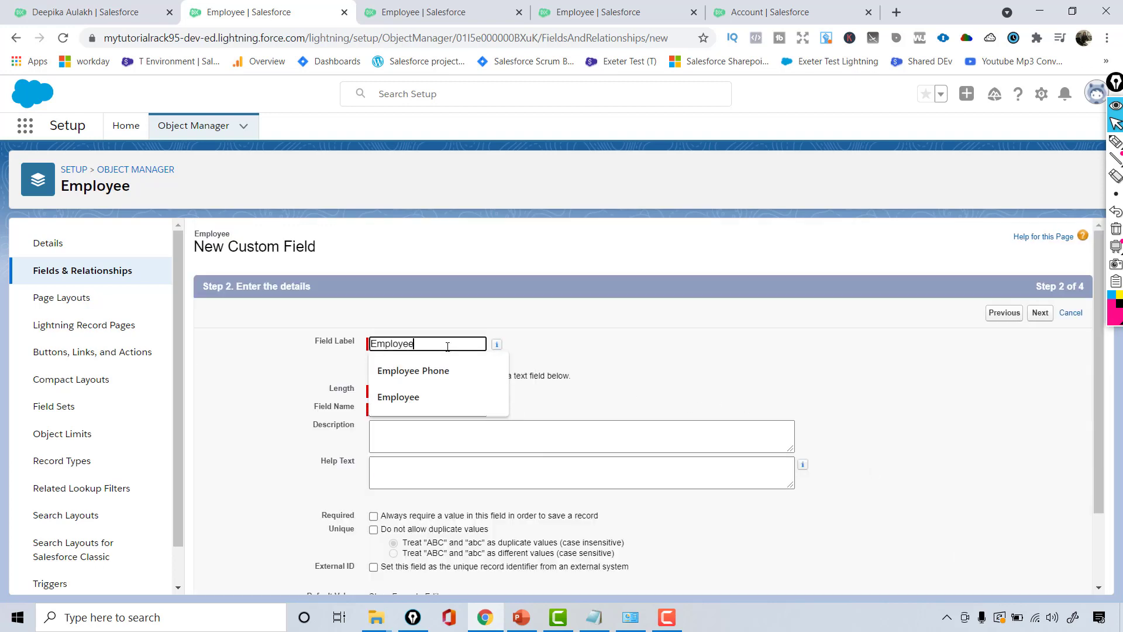
text( Address)
key(Tab)
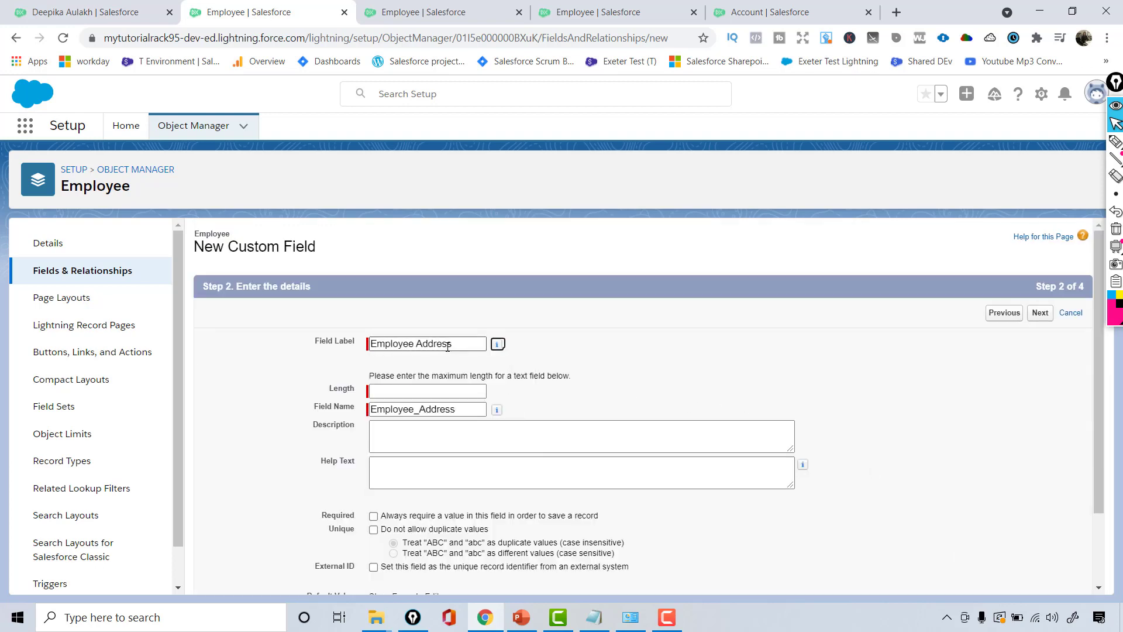
click(414, 389)
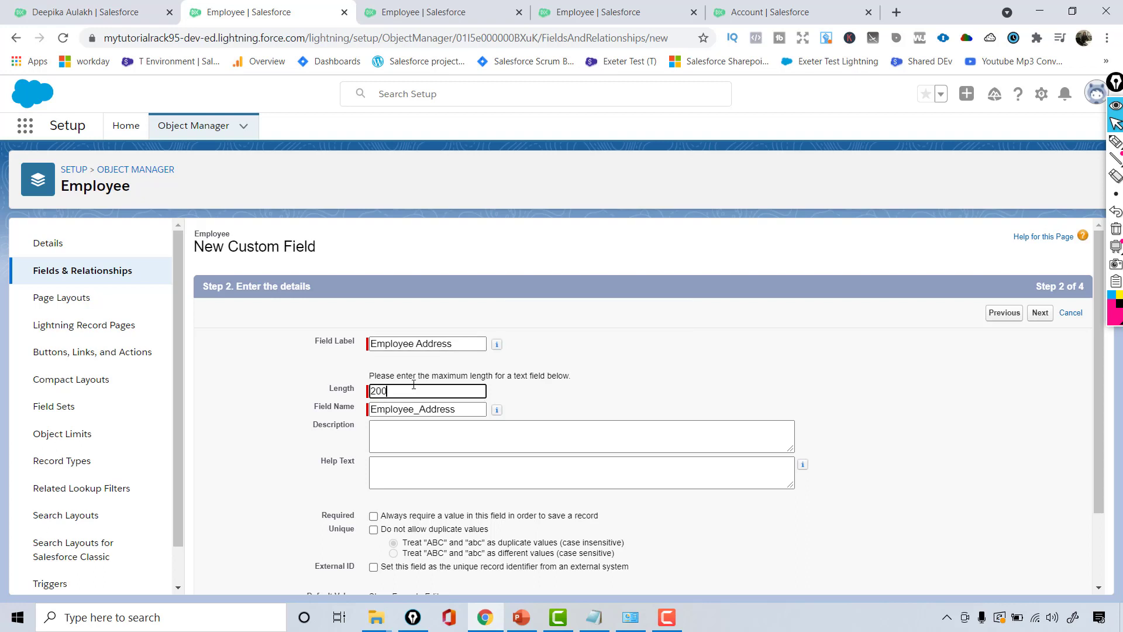
click(1040, 313)
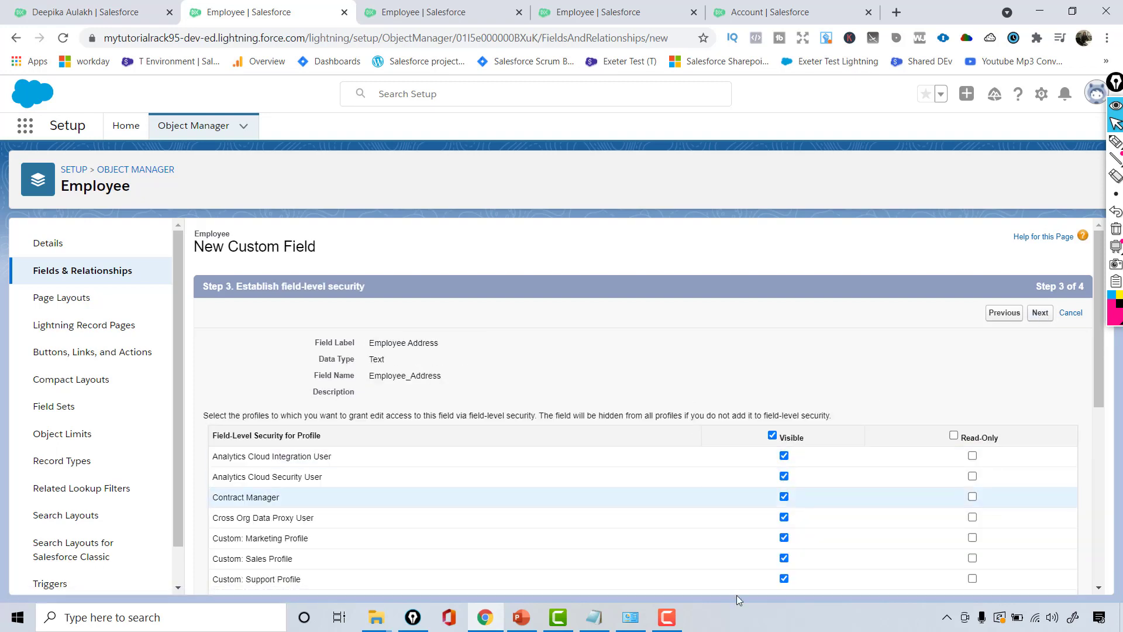
click(1043, 313)
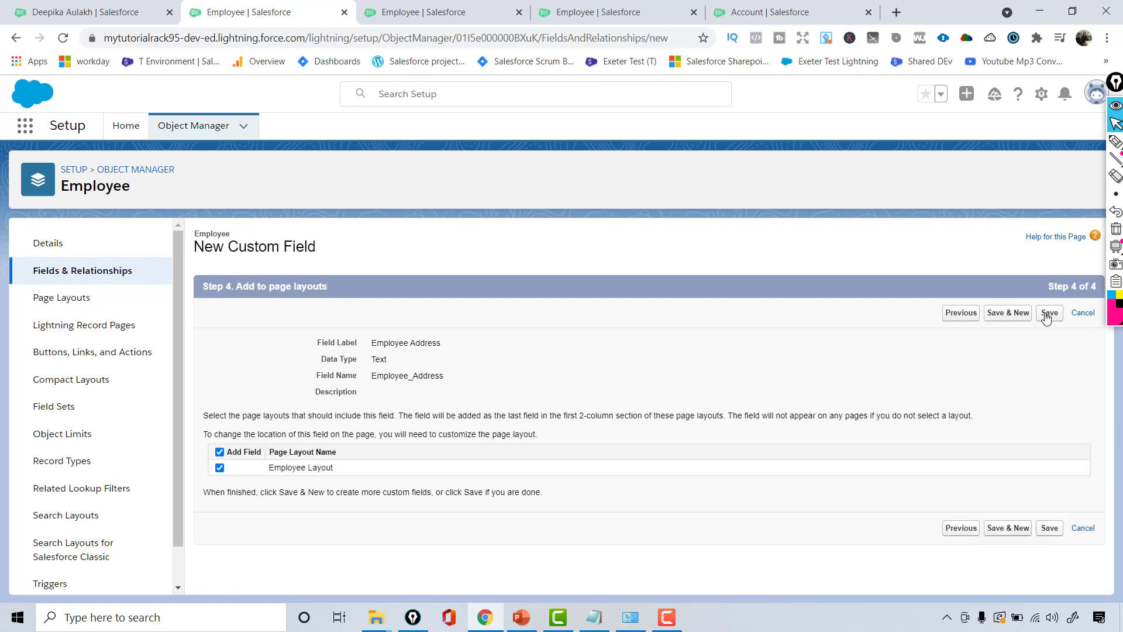
click(1048, 314)
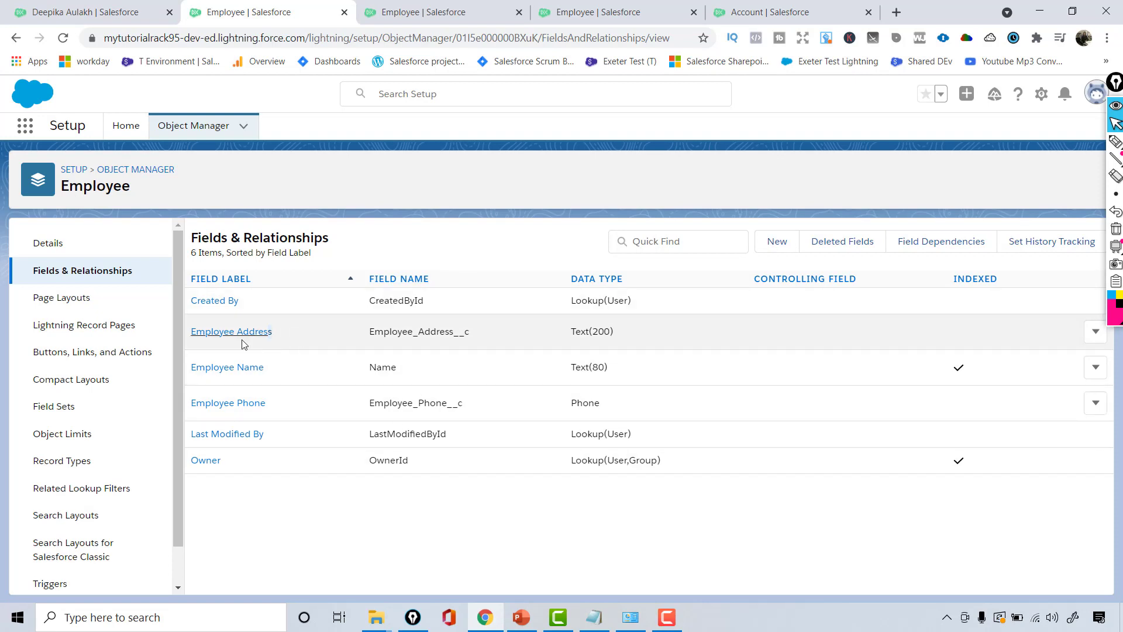
drag(242, 340, 196, 344)
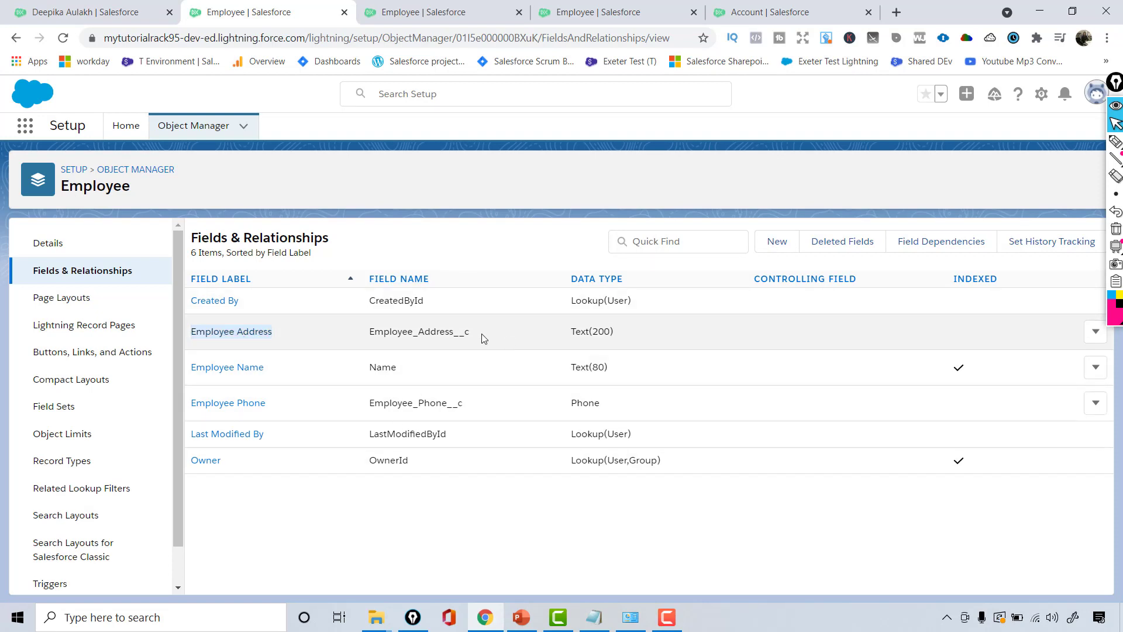
click(481, 333)
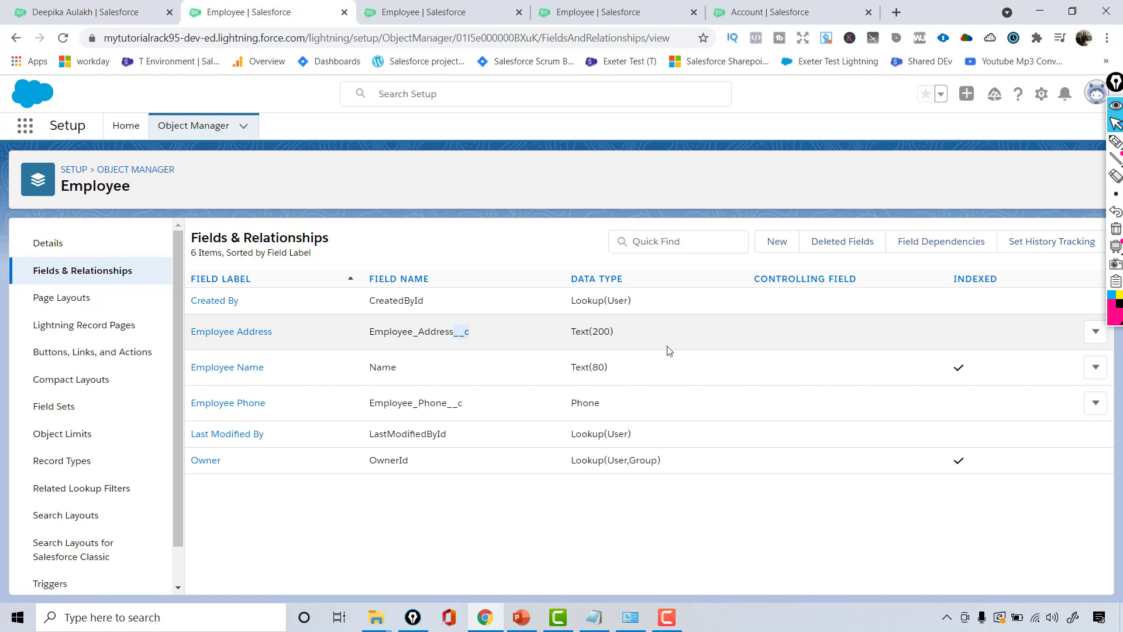
click(1102, 344)
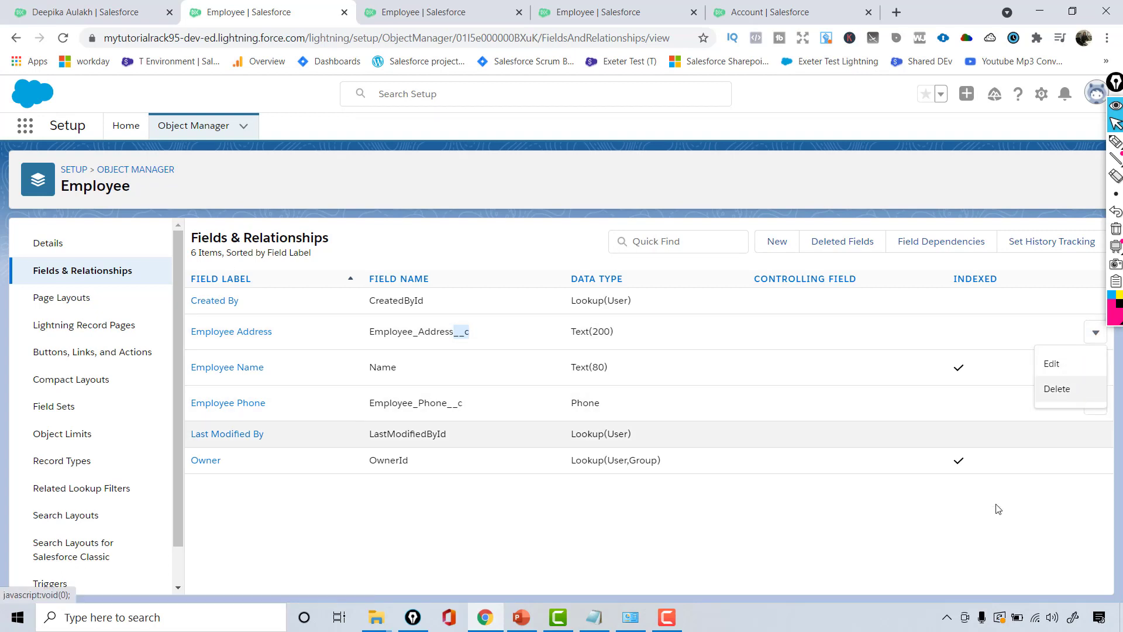
click(987, 520)
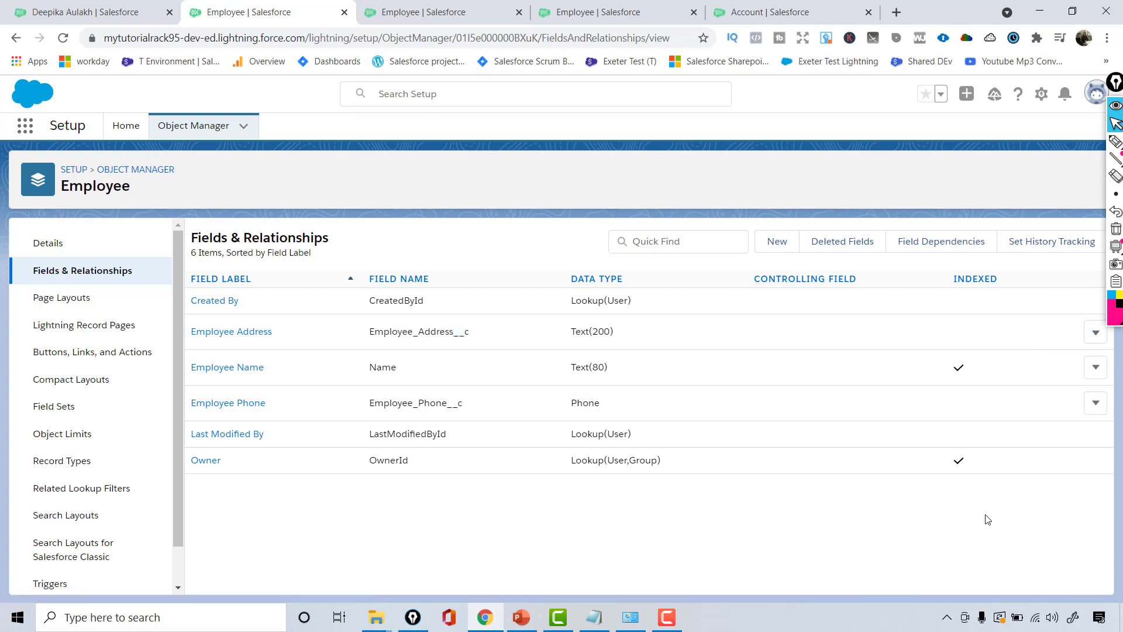